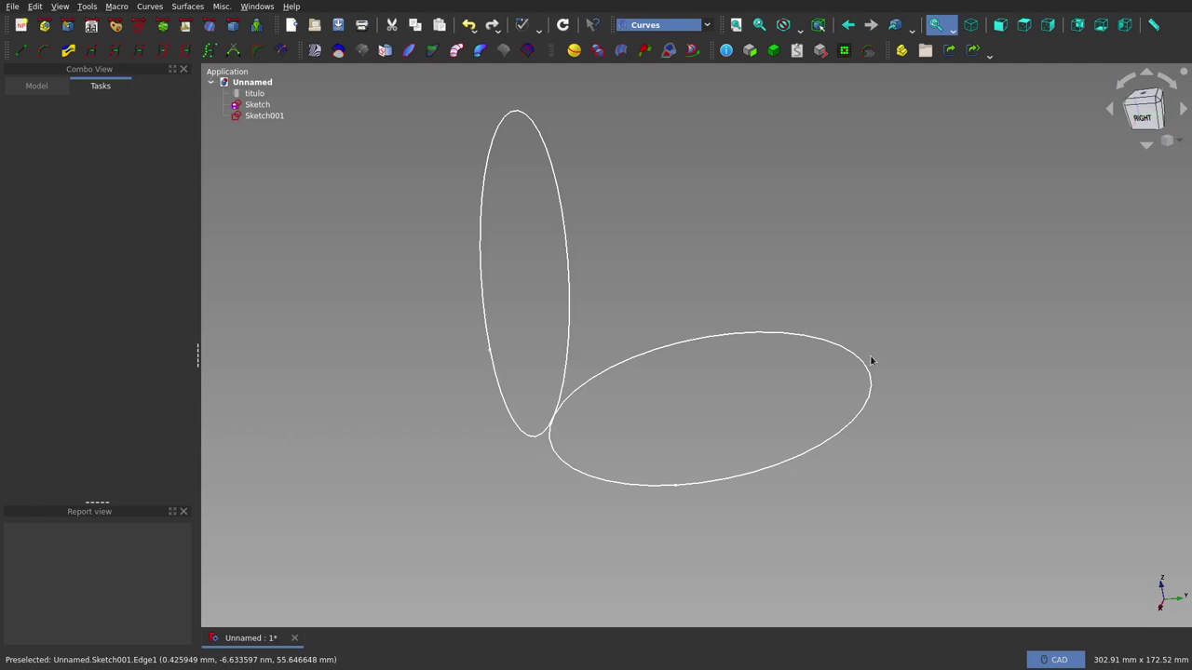
mouse_move(824, 281)
middle_mouse_down()
mouse_move(812, 303)
mouse_move(787, 277)
mouse_move(806, 306)
middle_mouse_up()
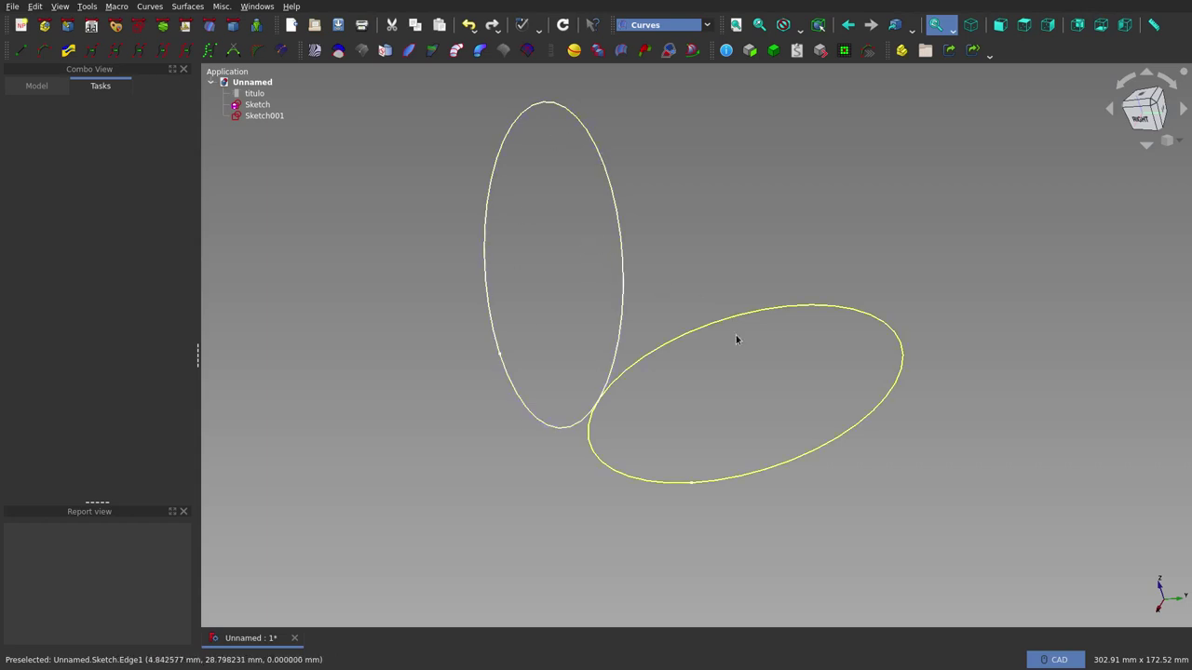
mouse_move(748, 389)
middle_mouse_down()
mouse_move(598, 406)
mouse_move(753, 434)
mouse_move(793, 394)
mouse_move(800, 362)
mouse_move(713, 370)
mouse_move(742, 378)
middle_mouse_up()
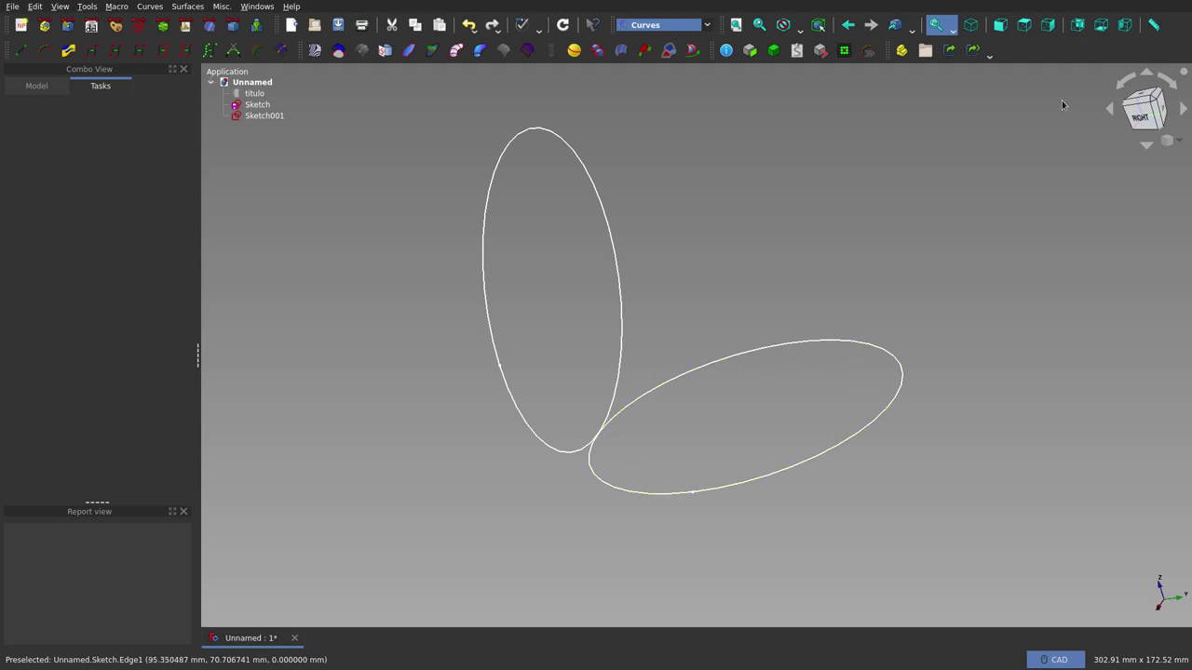
left_click(1024, 26)
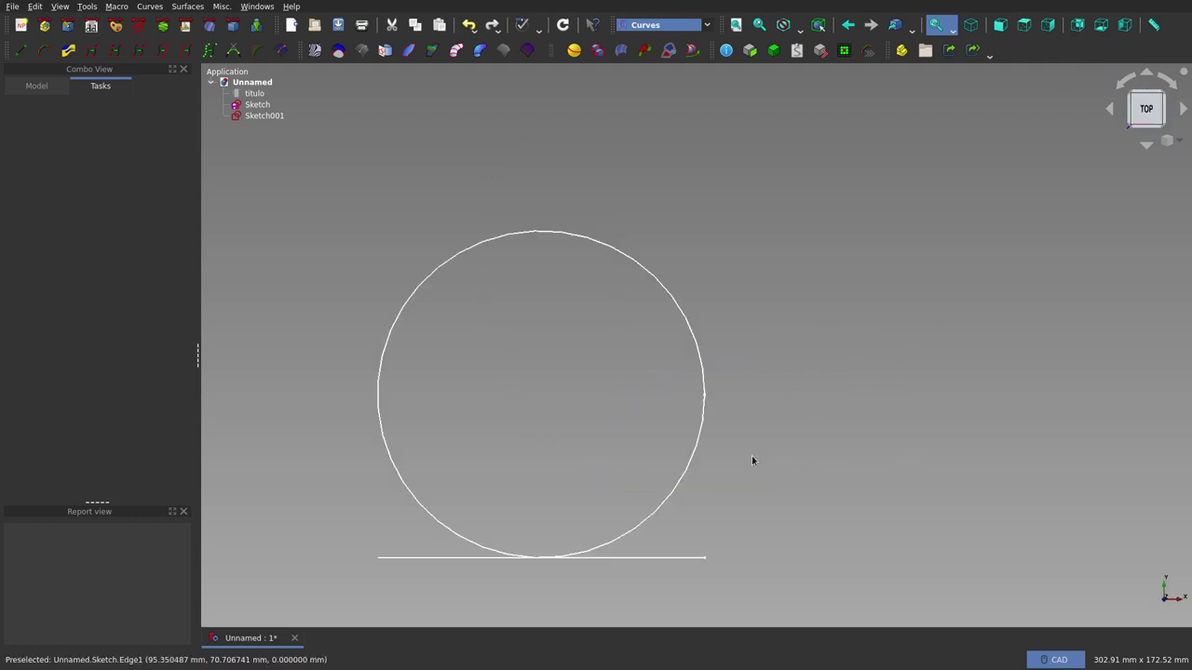
left_click(1048, 26)
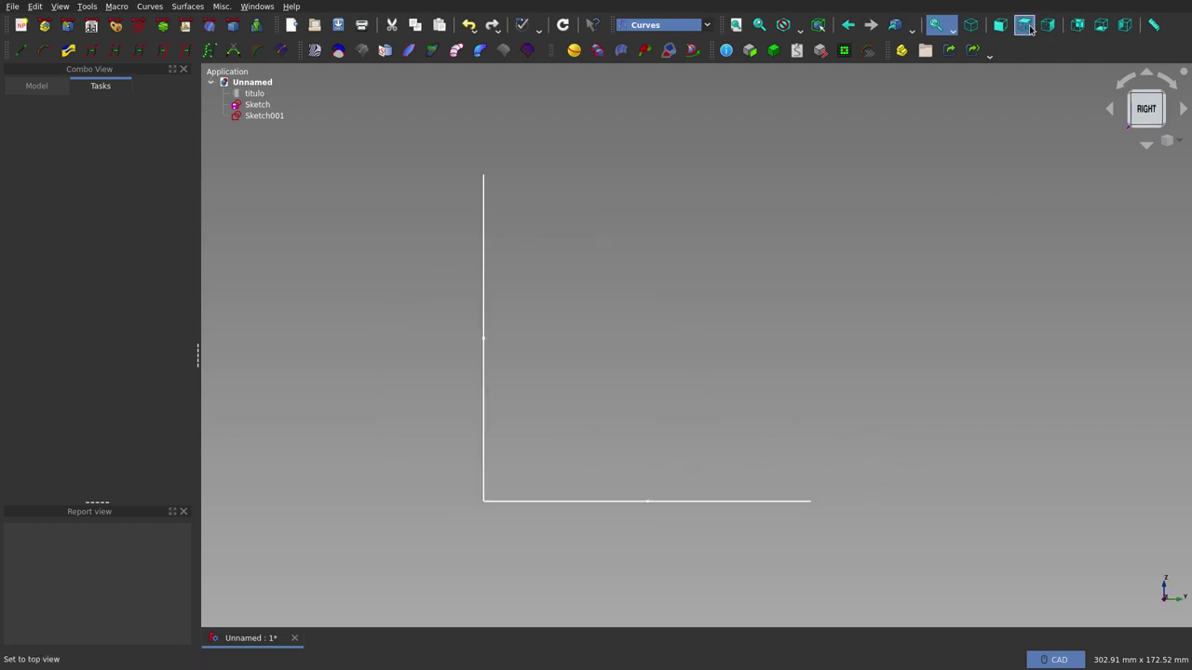
left_click(1000, 25)
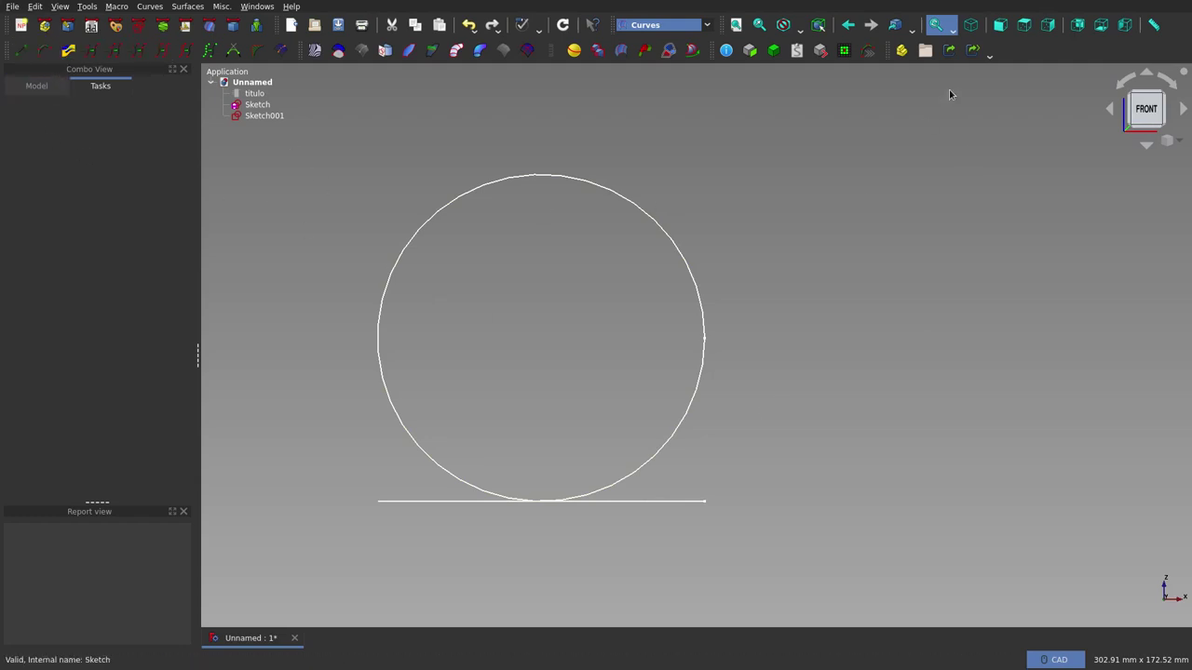
left_click(970, 24)
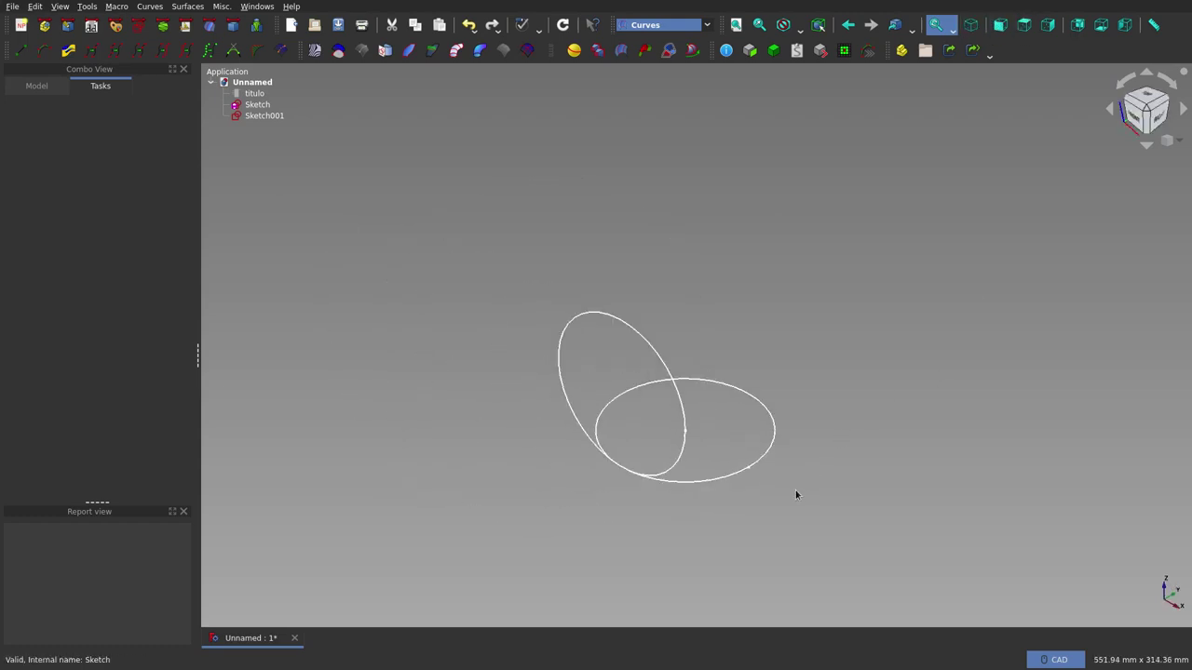
mouse_move(792, 492)
middle_mouse_down()
mouse_move(649, 472)
mouse_move(590, 490)
middle_mouse_up()
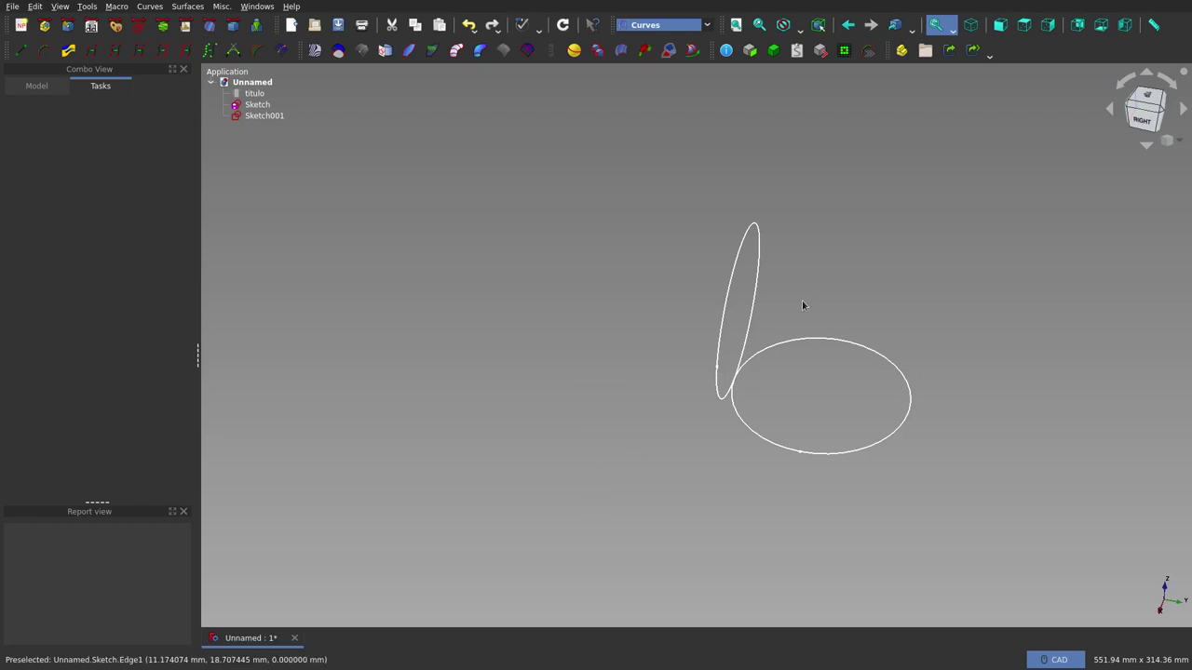
middle_click_drag(803, 304, 742, 292)
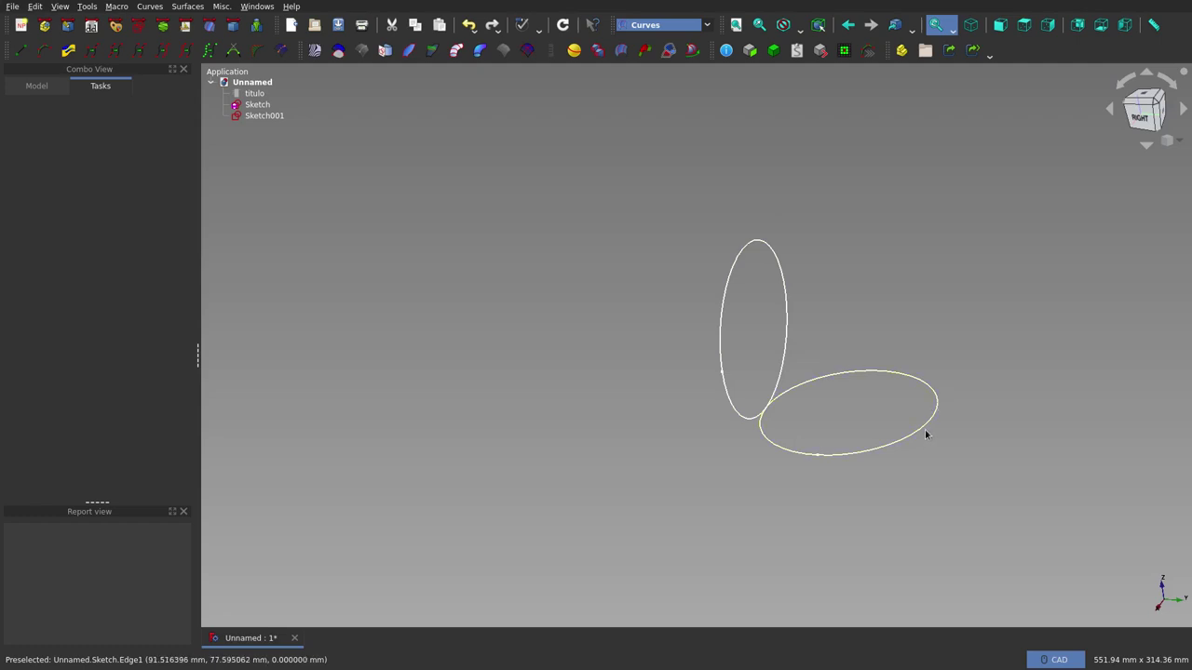
- Create a Mixed_curve from the intersection of Sketch and Sketch001
left_click(260, 109)
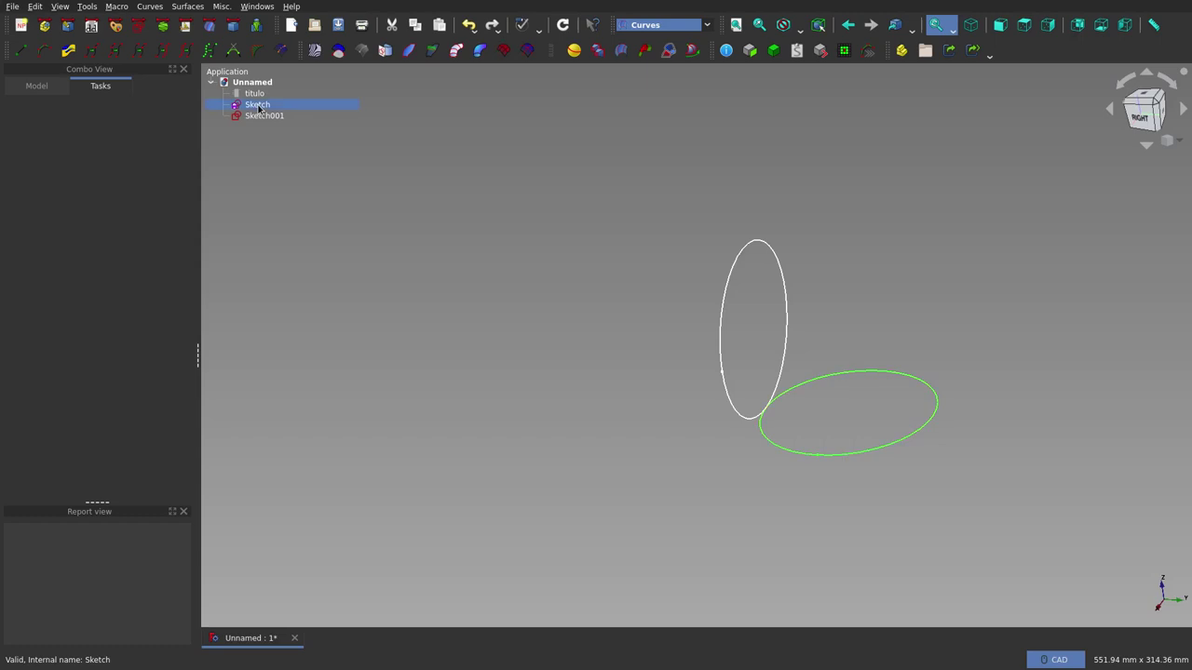
left_click(263, 117, "ctrl")
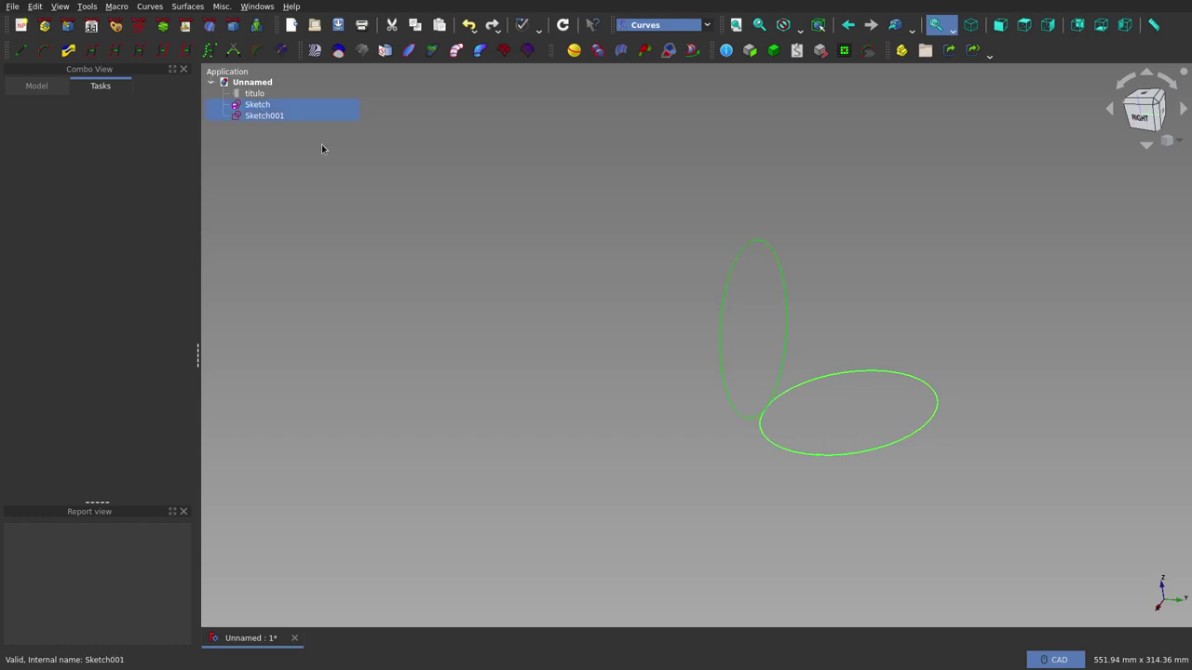
left_click(67, 54)
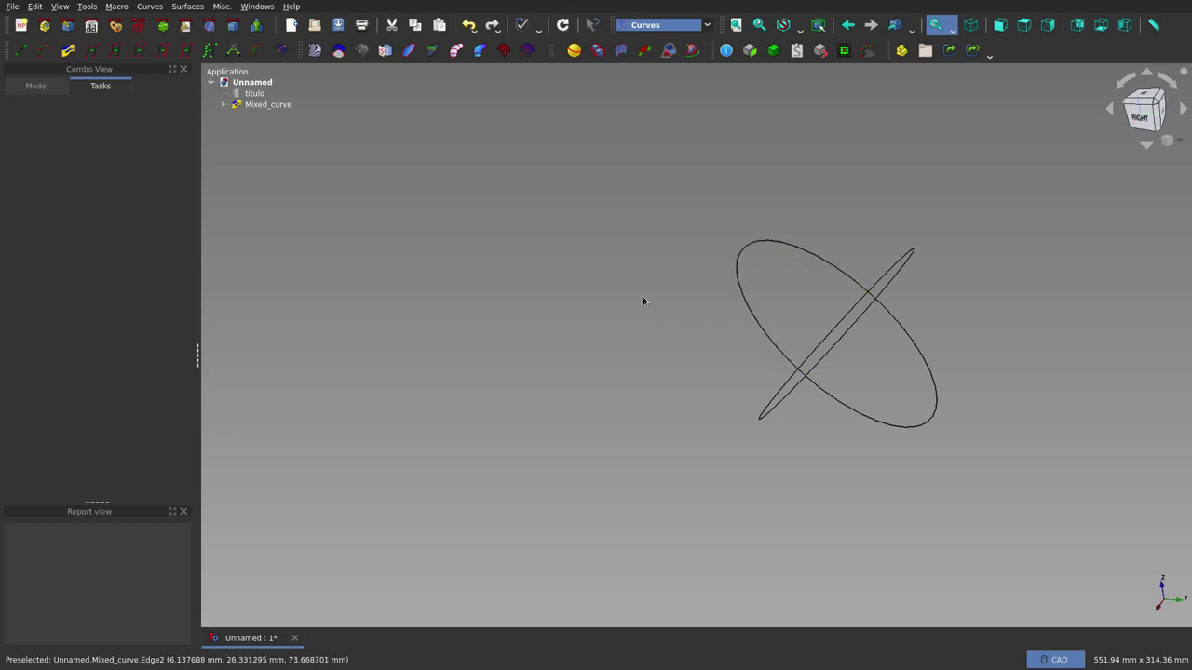
- Re-show Sketch and Sketch001 beneath Mixed_curve, then toggle the Mixed_curve's visibility
left_click(217, 106)
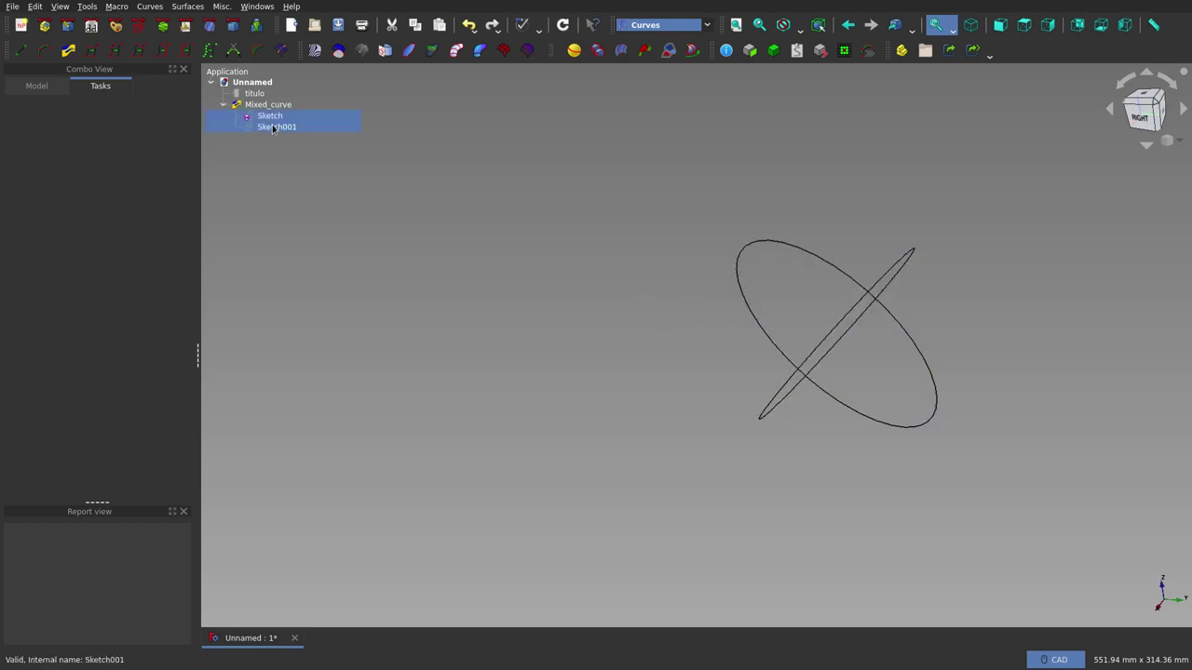
key("space")
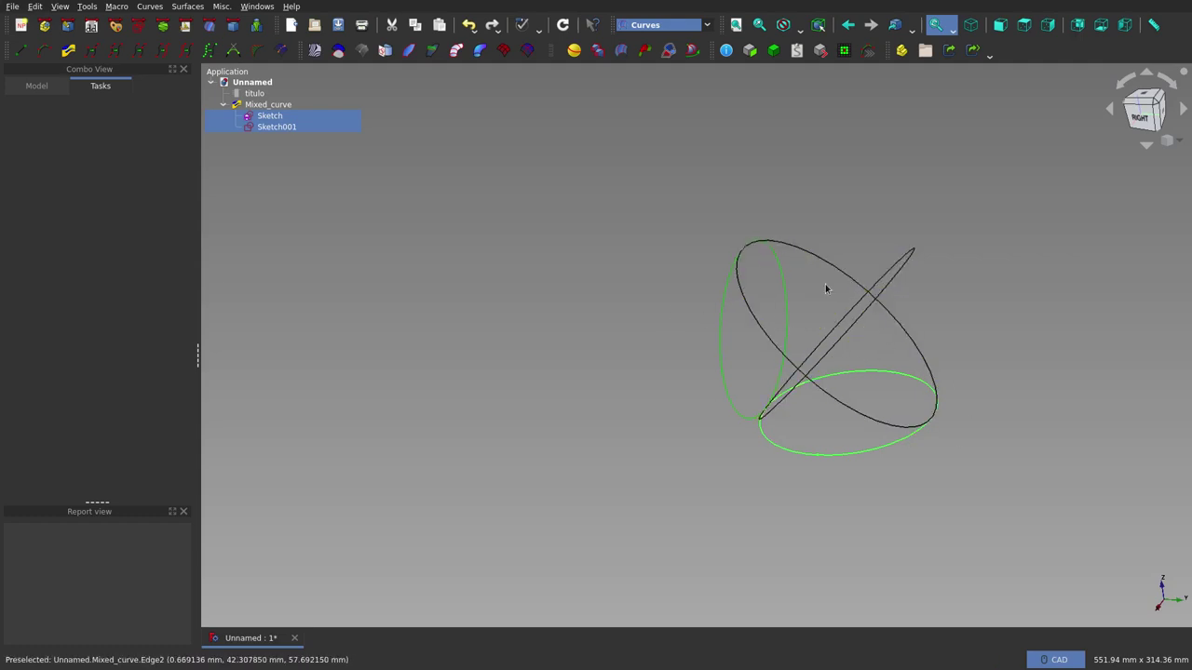
left_click(935, 452)
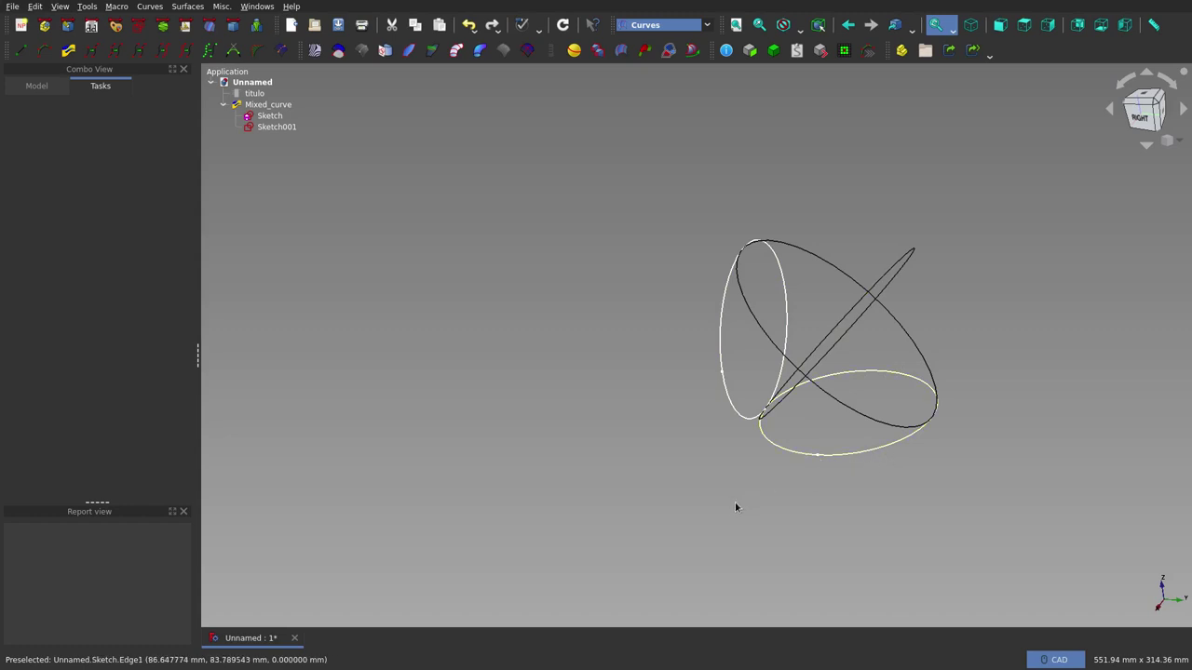
left_click(264, 108)
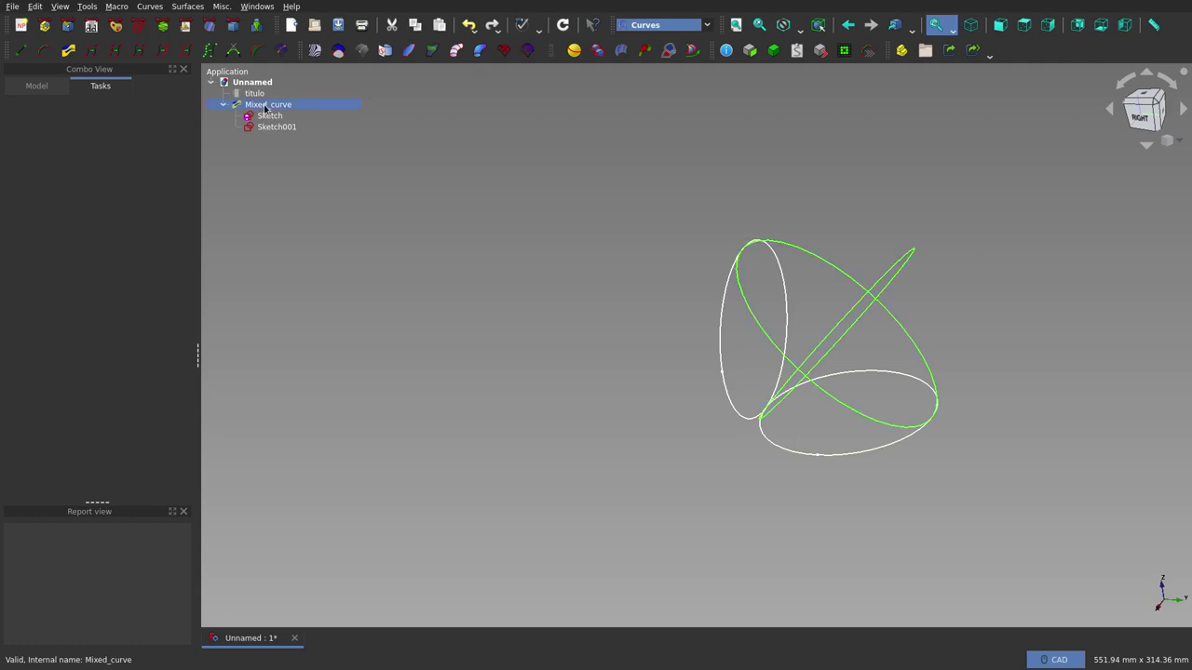
key("space")
key("space")
- Downgrade Mixed_curve into four edges with Draft, then select arcs Edge and Edge001
left_click(186, 26)
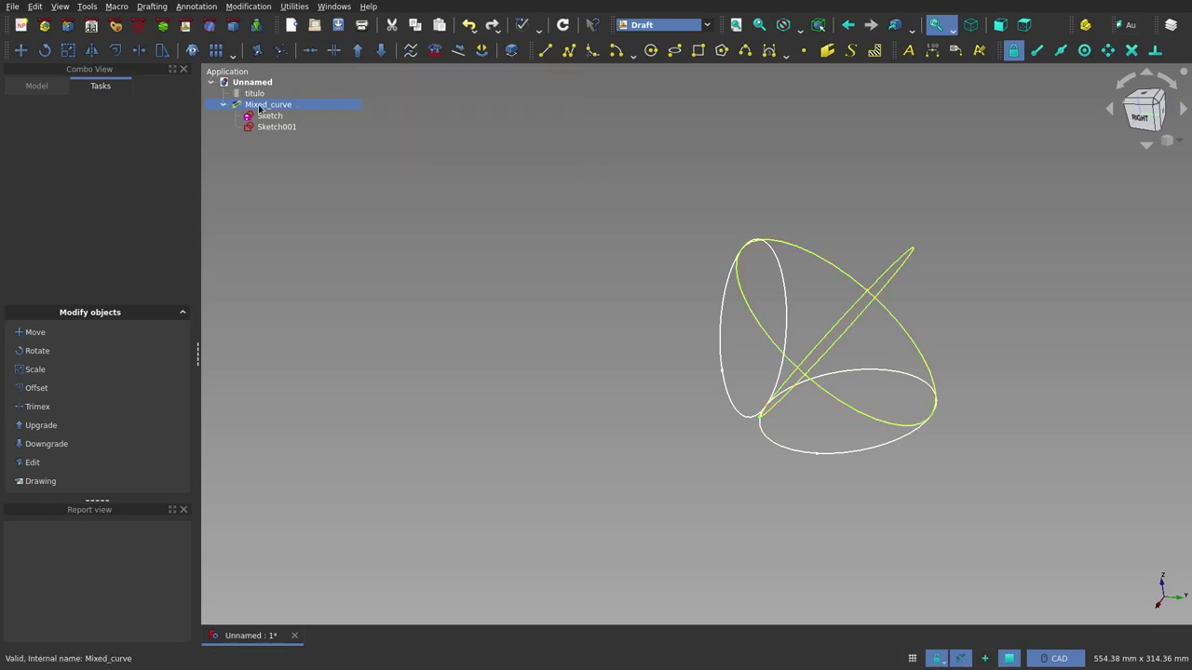
left_click(382, 52)
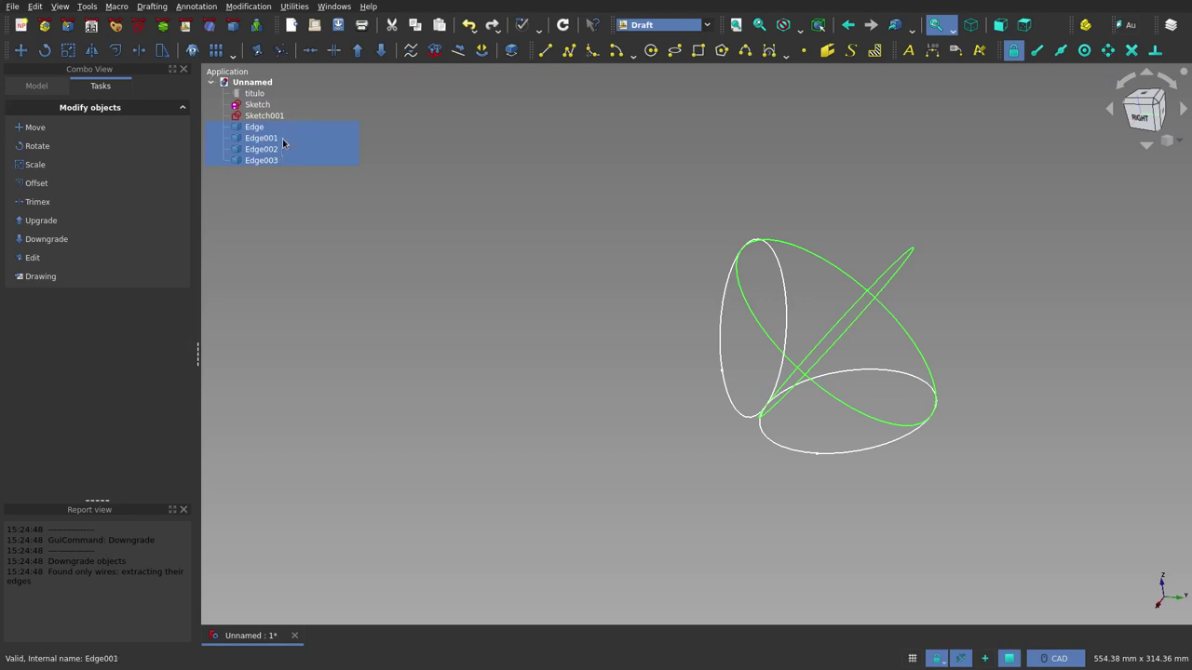
left_click(550, 194)
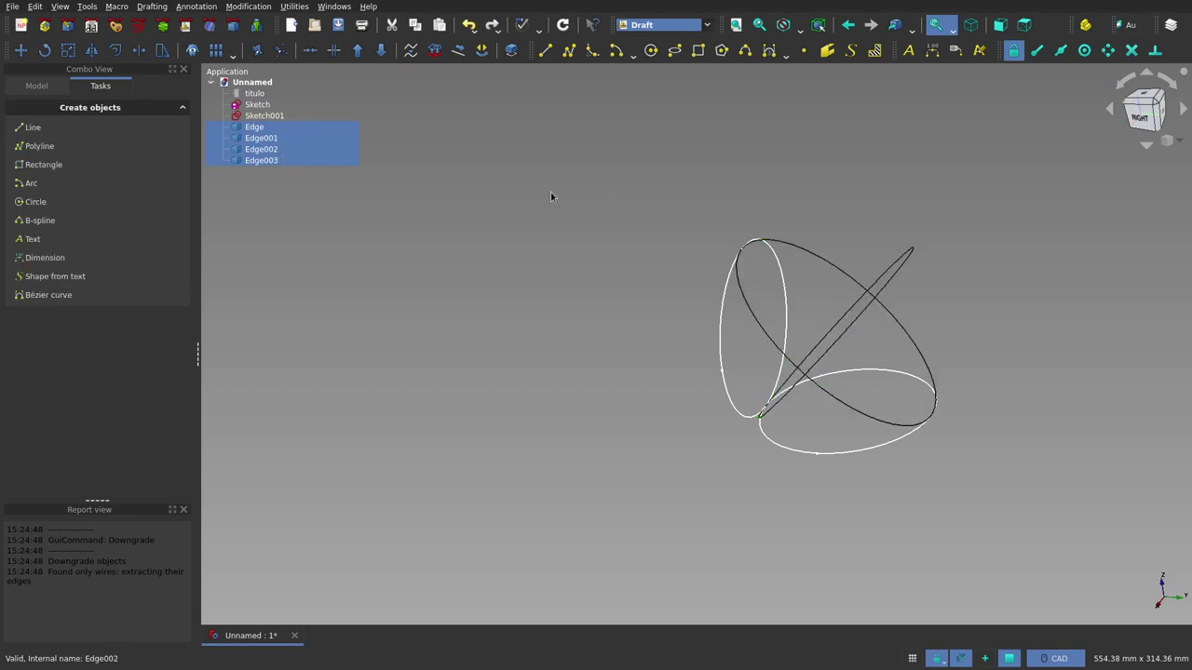
left_click(265, 129)
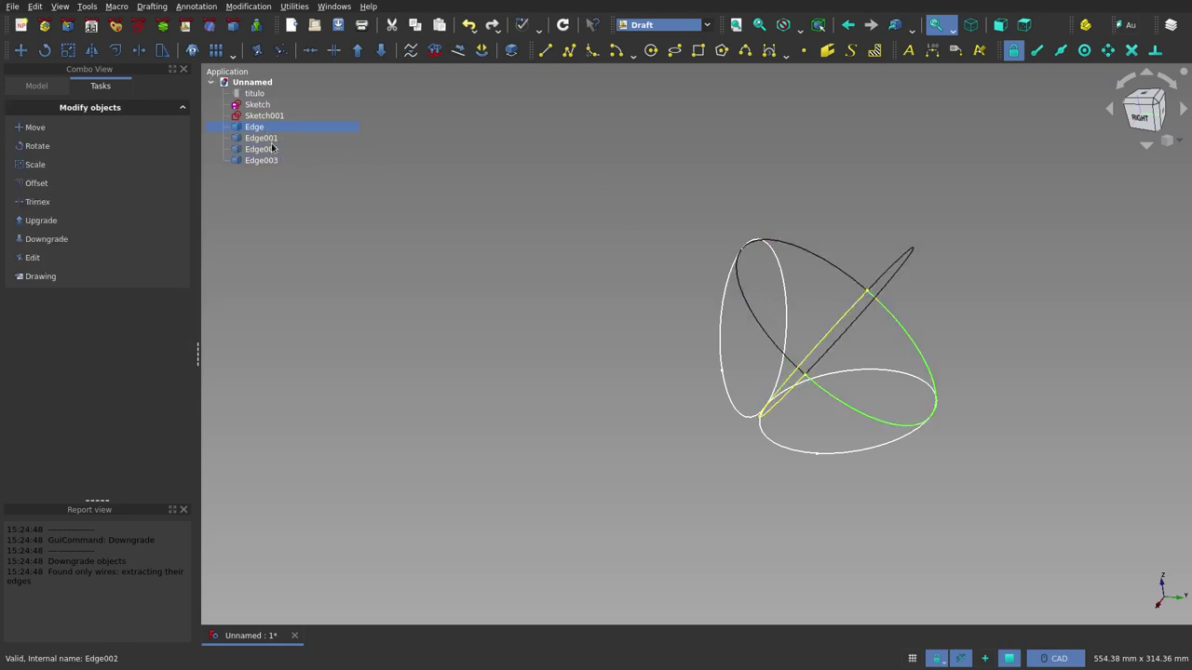
left_click(271, 141)
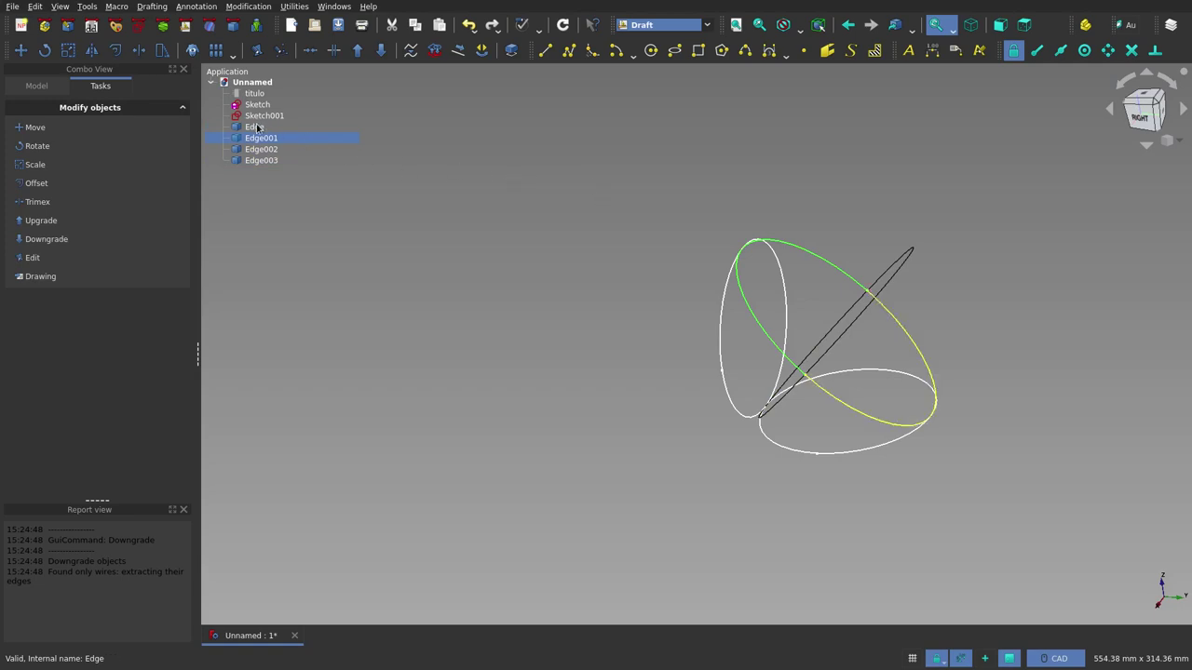
left_click(257, 126)
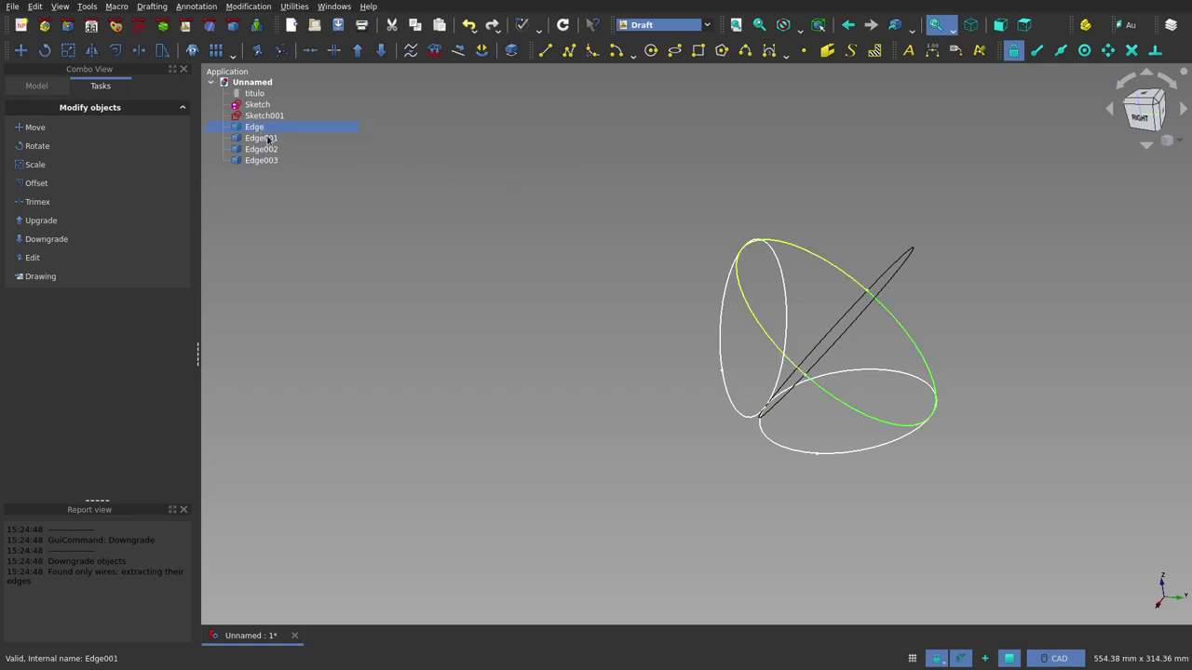
left_click(269, 140, "ctrl")
left_click(364, 55)
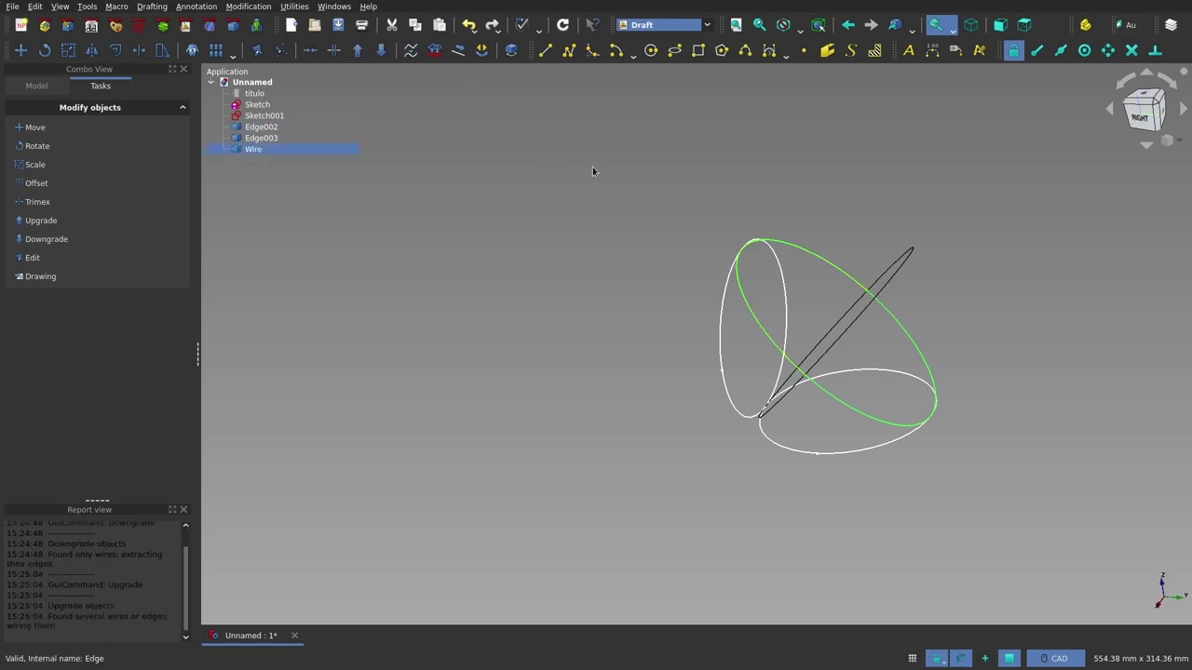
left_click(253, 150)
left_click(266, 128)
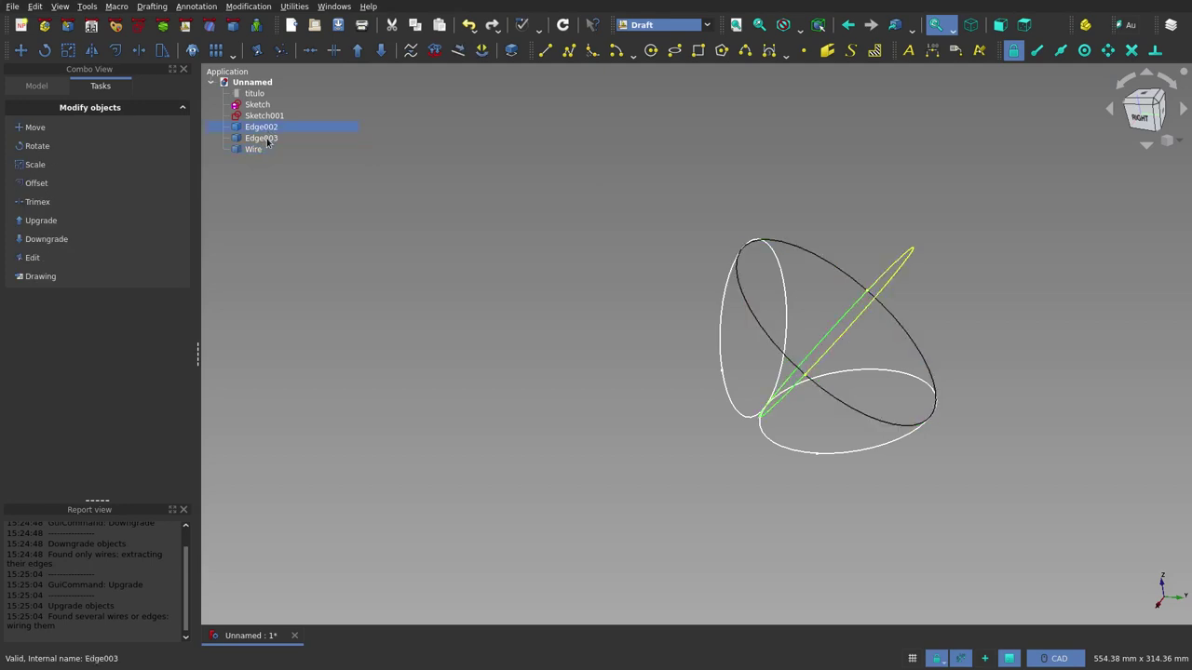
left_click(413, 137)
left_click(270, 127)
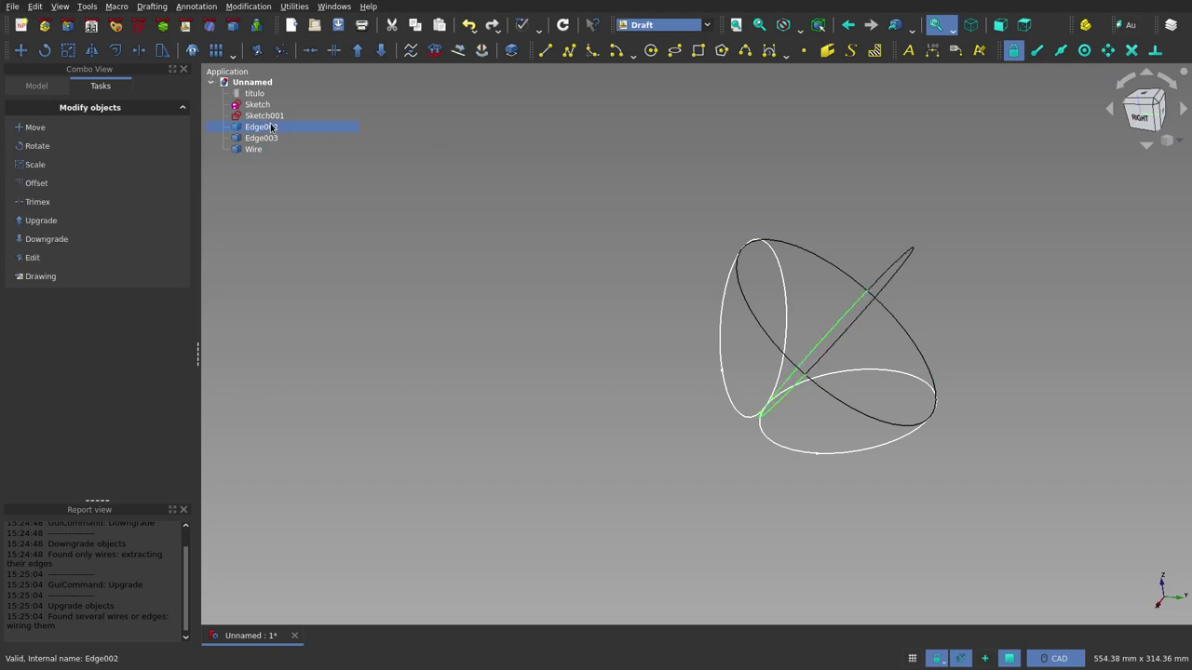
left_click(275, 138, "ctrl")
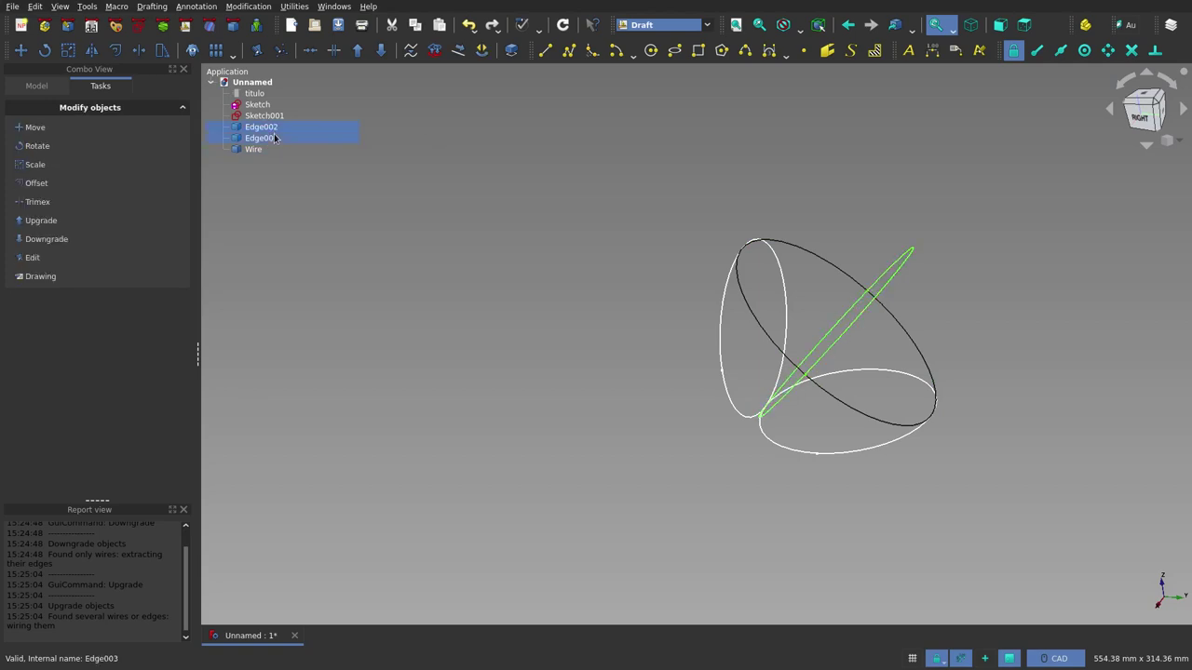
left_click(358, 50)
left_click(574, 172)
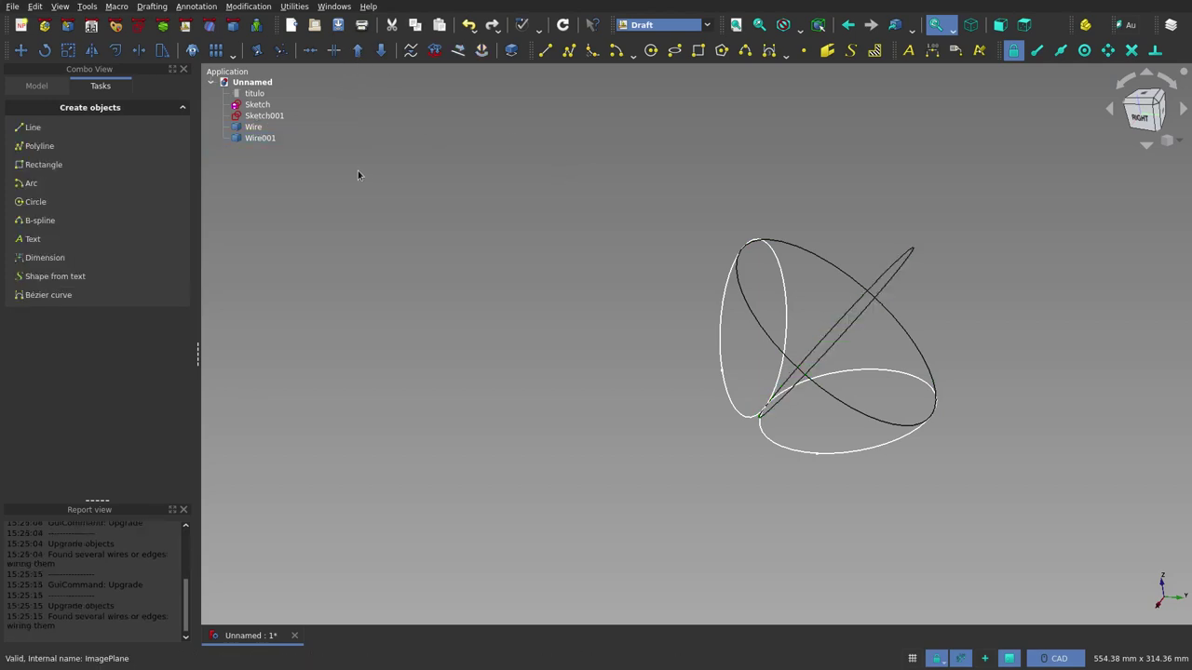
left_click(257, 129)
left_click(593, 257)
middle_click_drag(626, 358, 706, 329)
right_click(705, 329)
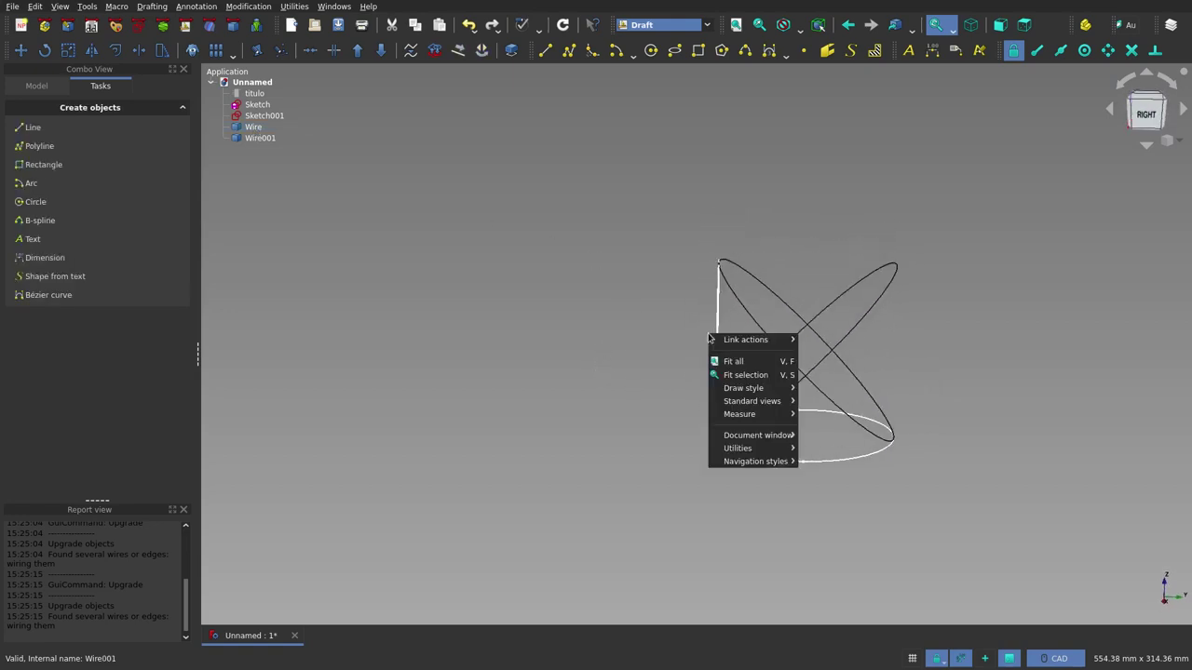
left_click(944, 469)
middle_click_drag(920, 400, 849, 434)
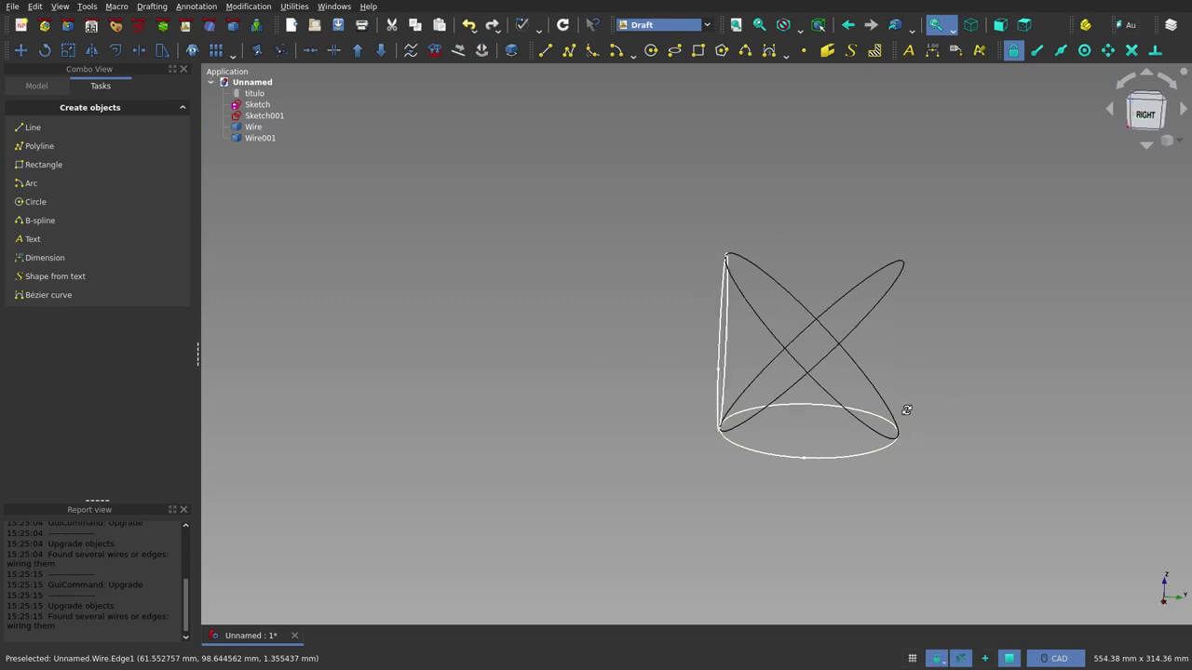
scroll(978, 344, "up", 2)
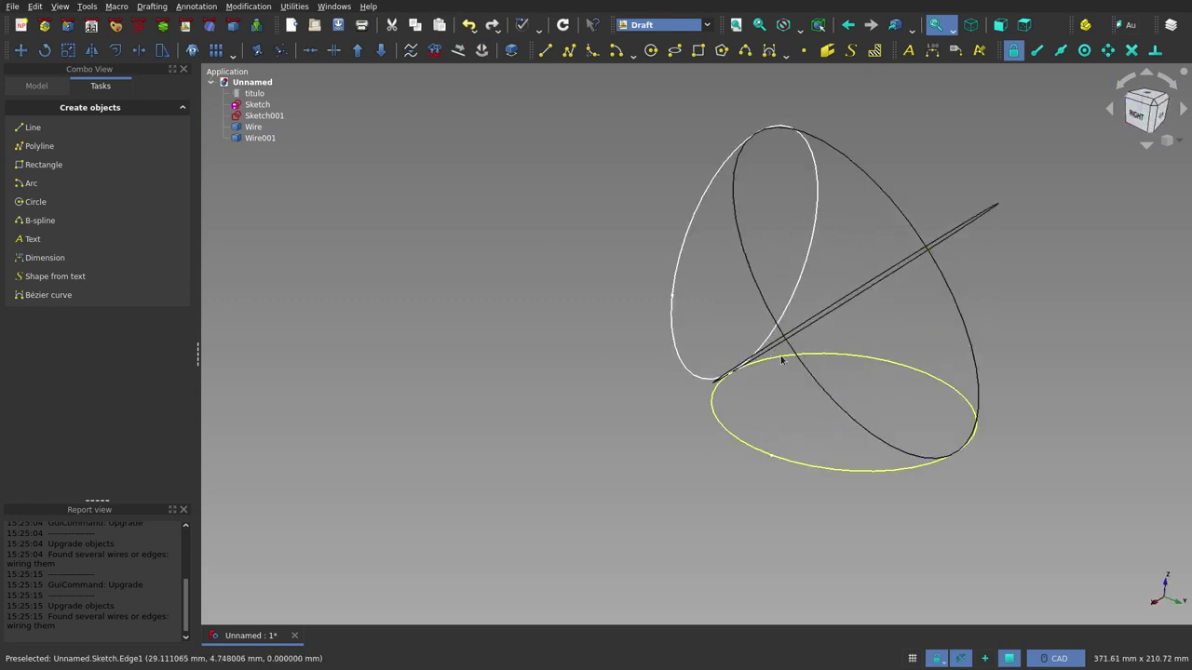
scroll(680, 419, "down", 2)
scroll(906, 319, "up", 2)
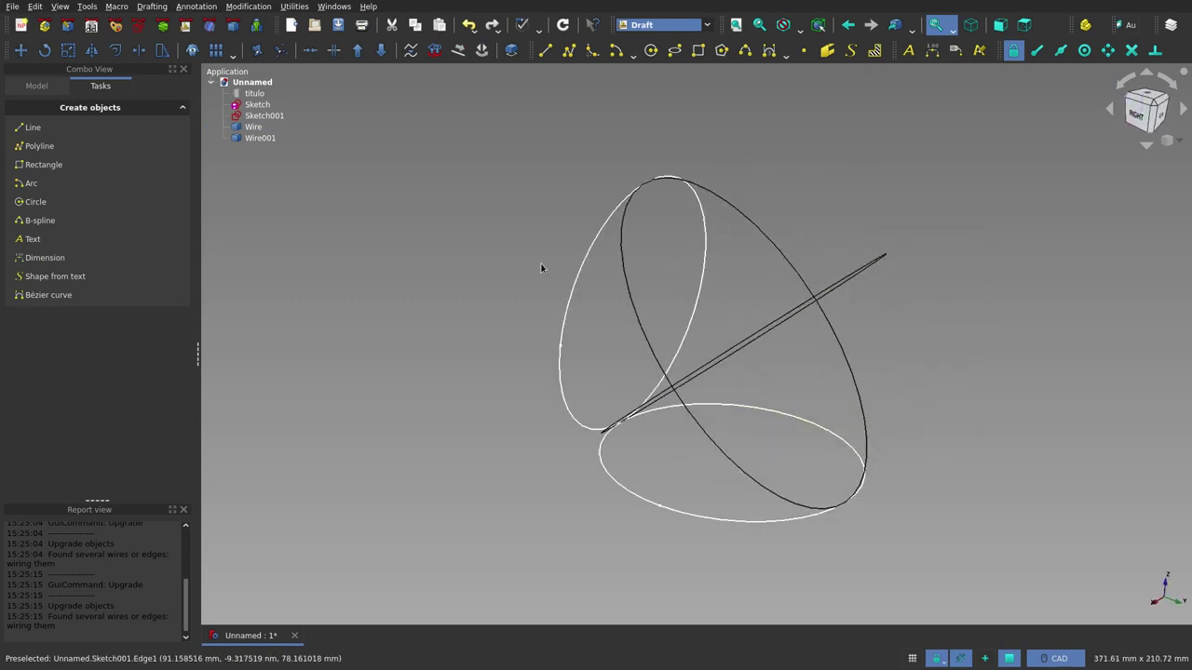
- Hide the straight Wire001 and inspect the remaining ellipse curves from several angles
left_click(262, 142)
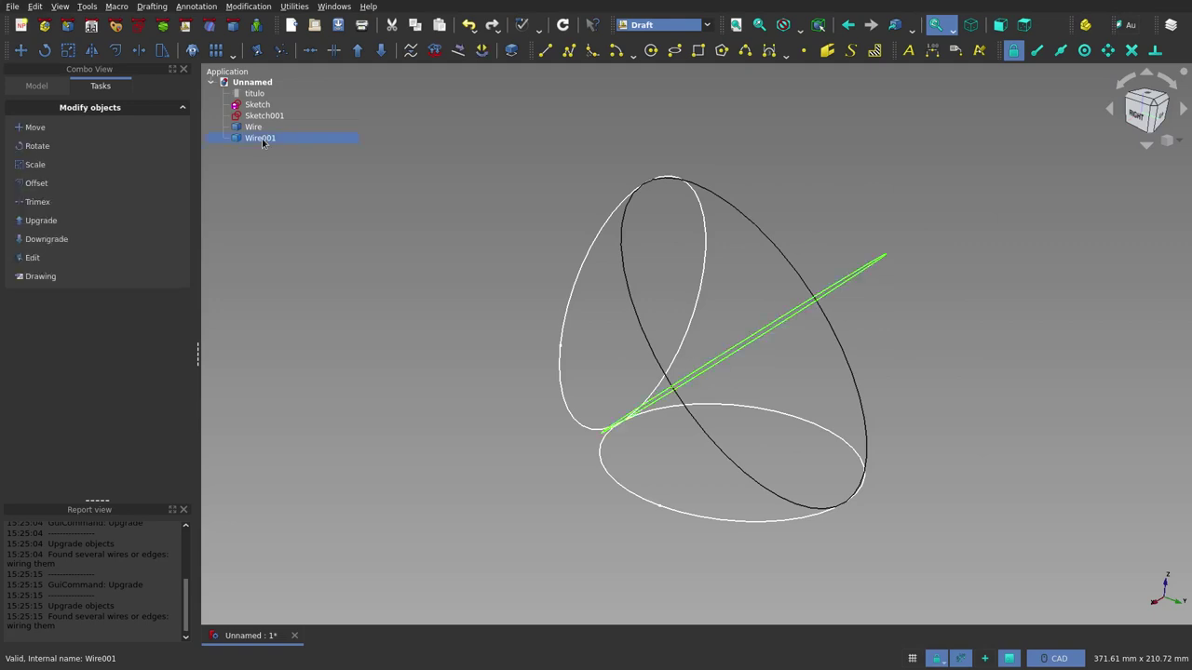
key("space")
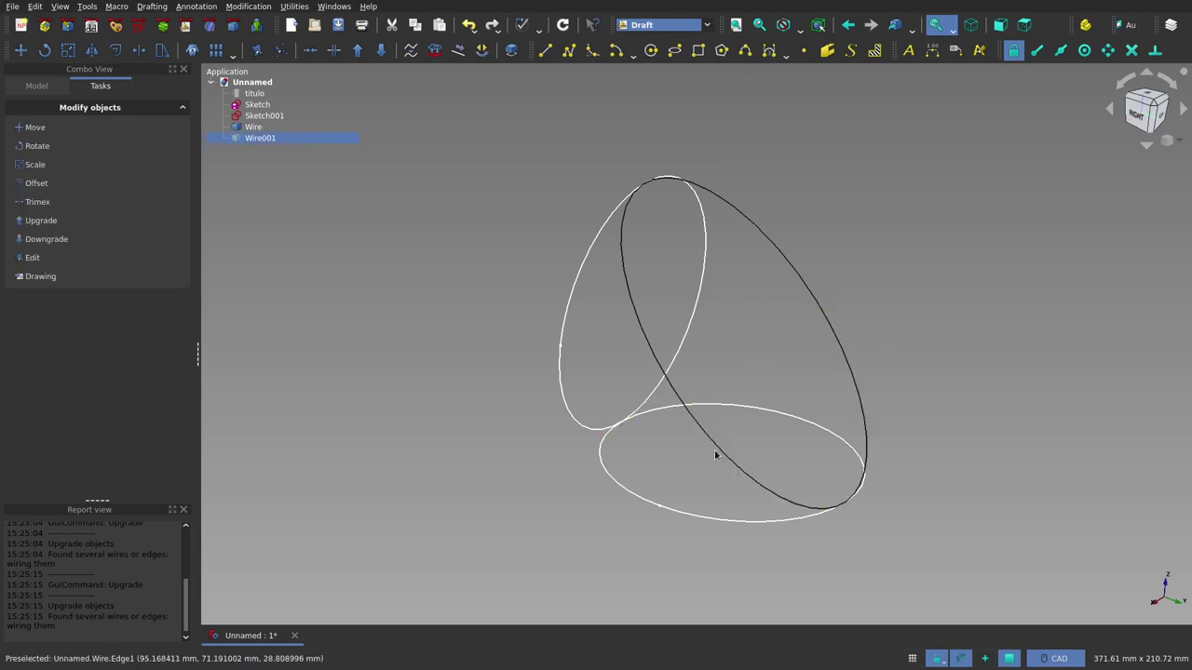
mouse_move(758, 370)
middle_mouse_down()
mouse_move(804, 319)
mouse_move(778, 374)
mouse_move(751, 379)
mouse_move(710, 435)
mouse_move(788, 306)
mouse_move(757, 319)
middle_mouse_up()
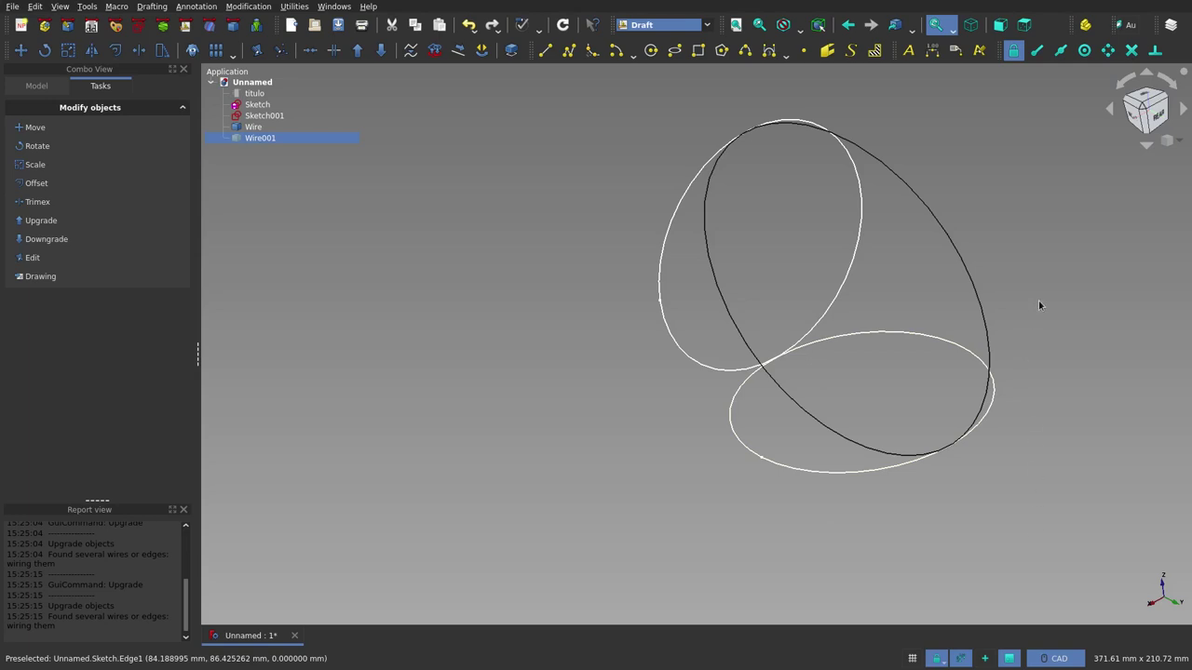
scroll(1039, 301, "up", 1)
scroll(1036, 303, "down", 1)
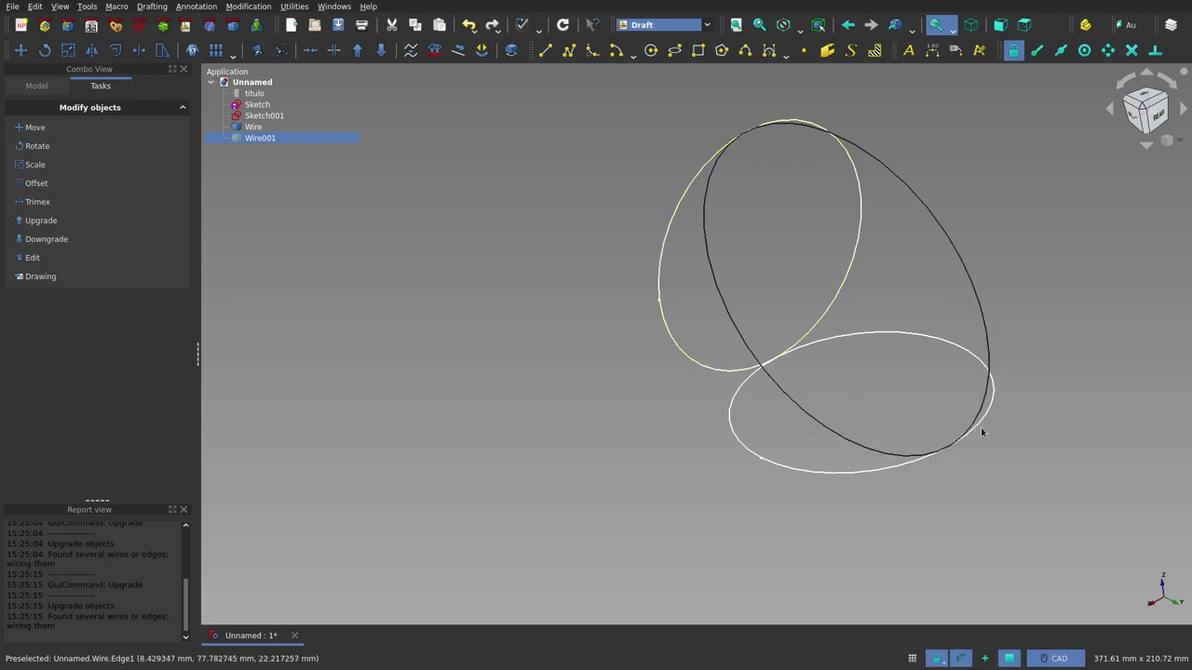
scroll(1028, 291, "up", 1)
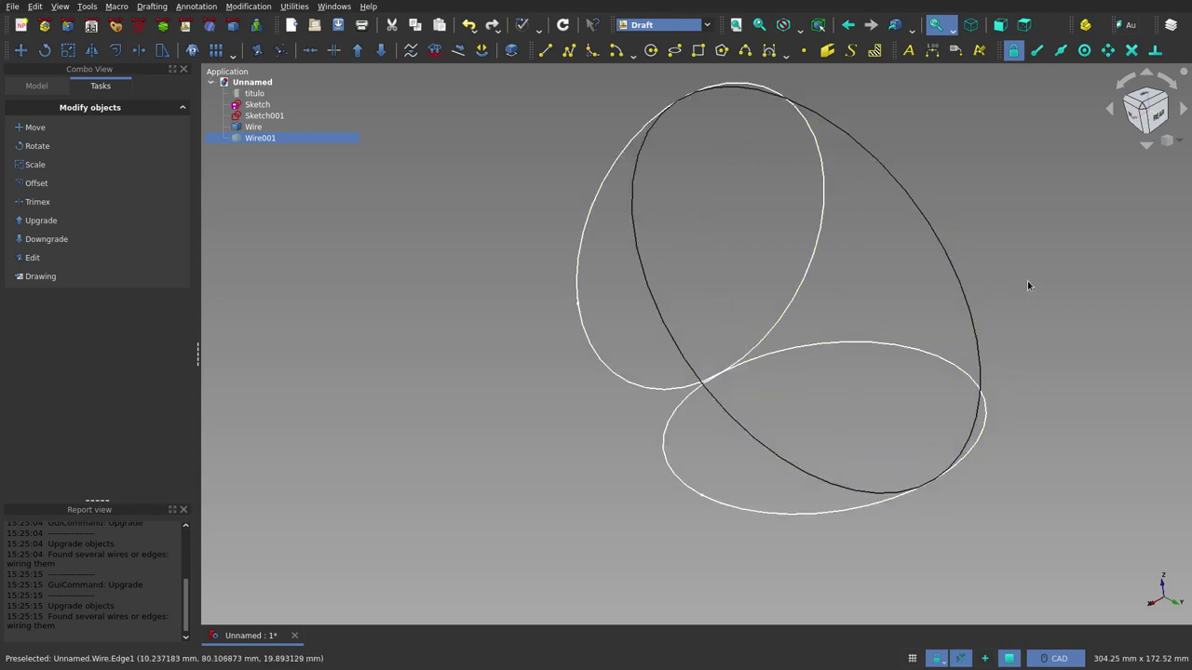
scroll(1008, 276, "down", 1)
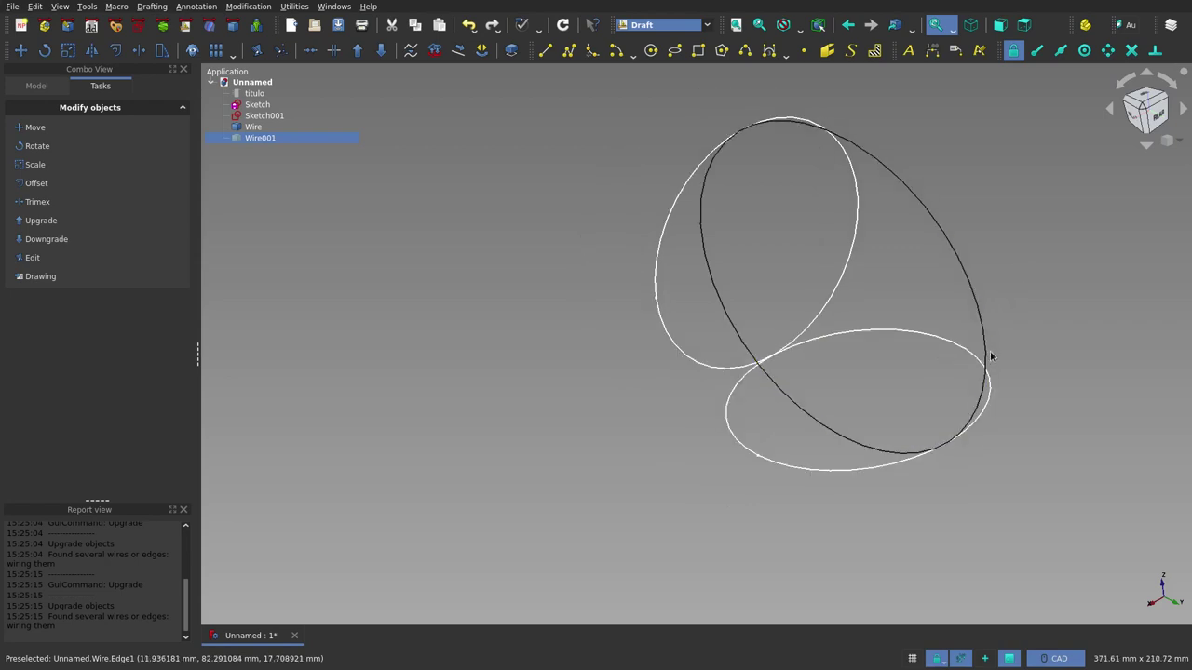
mouse_move(990, 351)
middle_mouse_down()
mouse_move(1039, 363)
mouse_move(1050, 327)
middle_mouse_up()
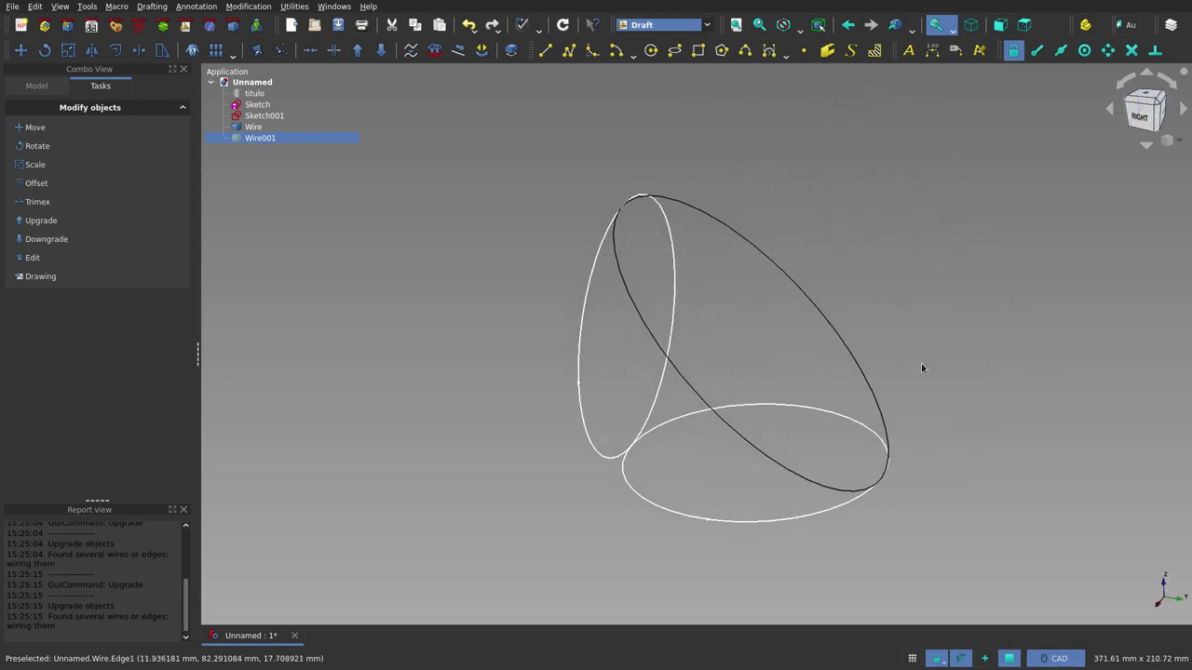
scroll(891, 394, "down", 1)
scroll(891, 394, "down", 1)
mouse_move(906, 380)
middle_mouse_down()
mouse_move(842, 425)
mouse_move(891, 439)
middle_mouse_up()
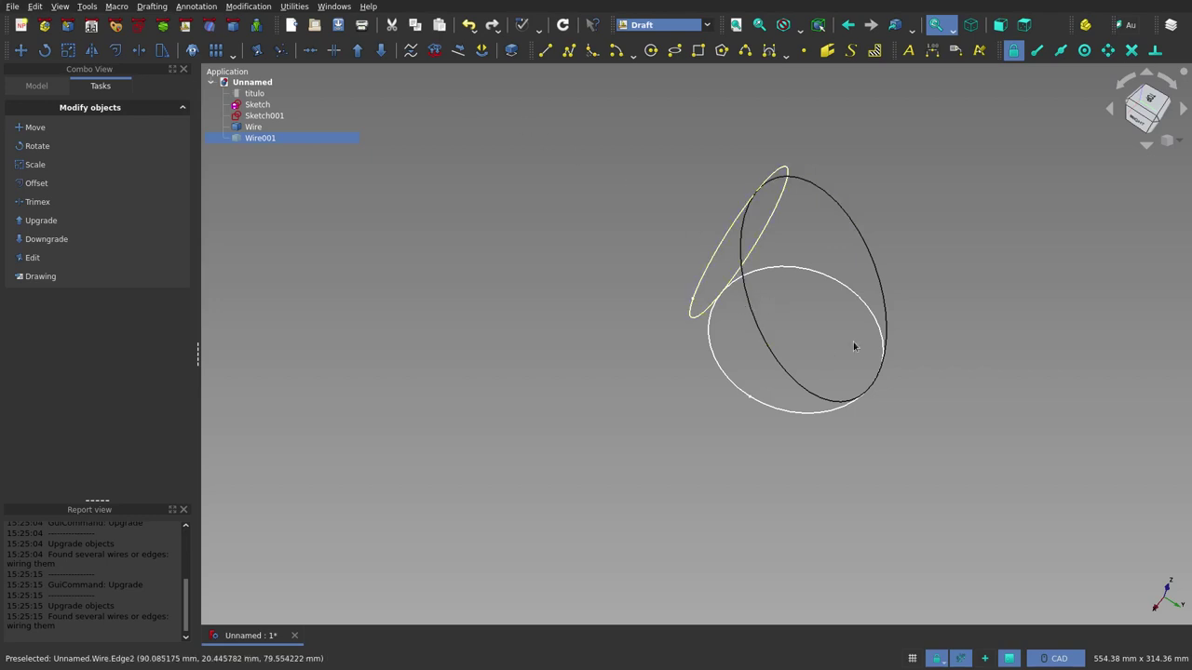
left_click(210, 26)
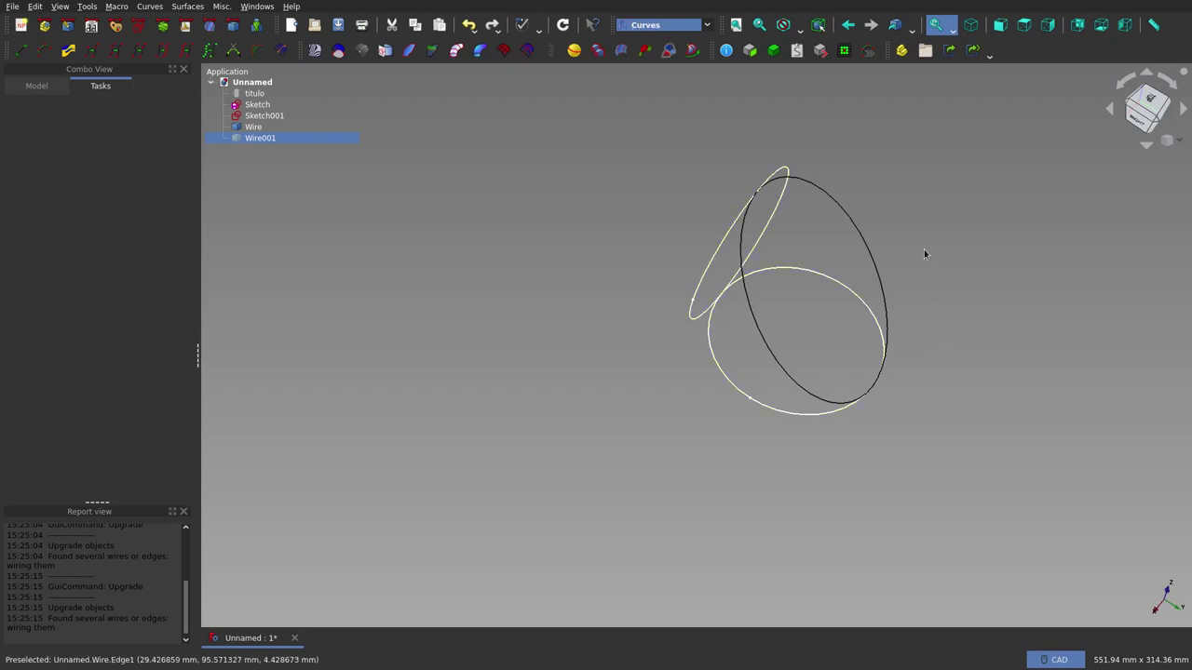
- Zoom and orbit the view to inspect the curves, including from the rear
scroll(924, 251, "up", 1)
scroll(923, 252, "up", 1)
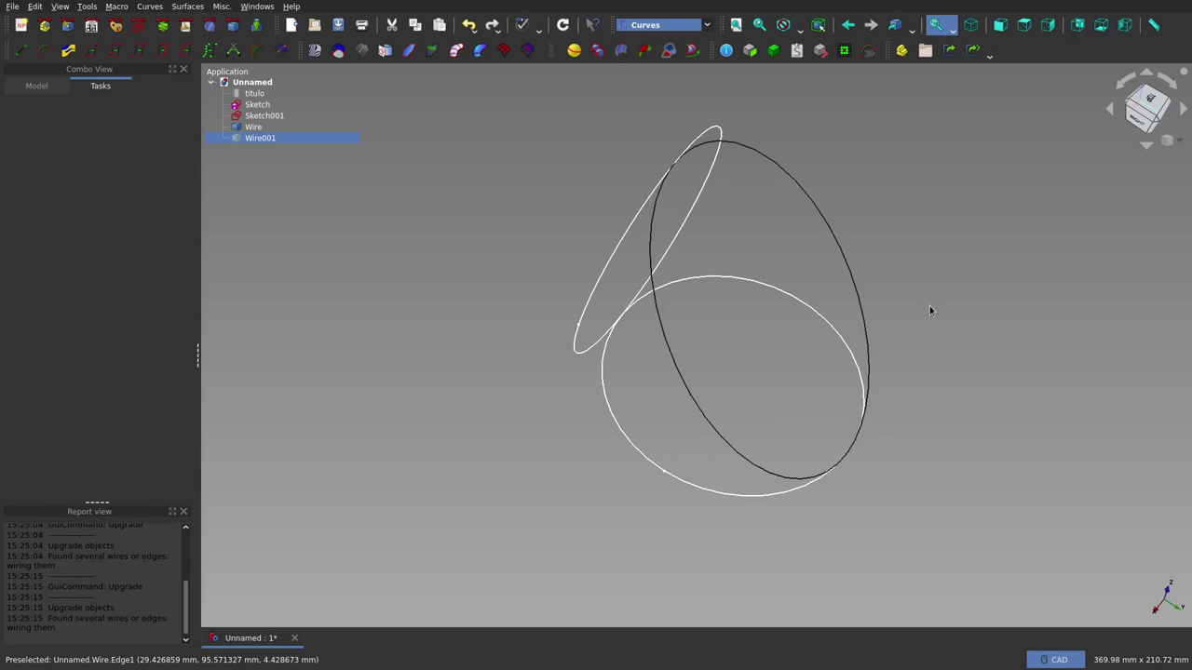
mouse_move(929, 310)
middle_mouse_down()
mouse_move(842, 295)
mouse_move(896, 285)
mouse_move(915, 268)
middle_mouse_up()
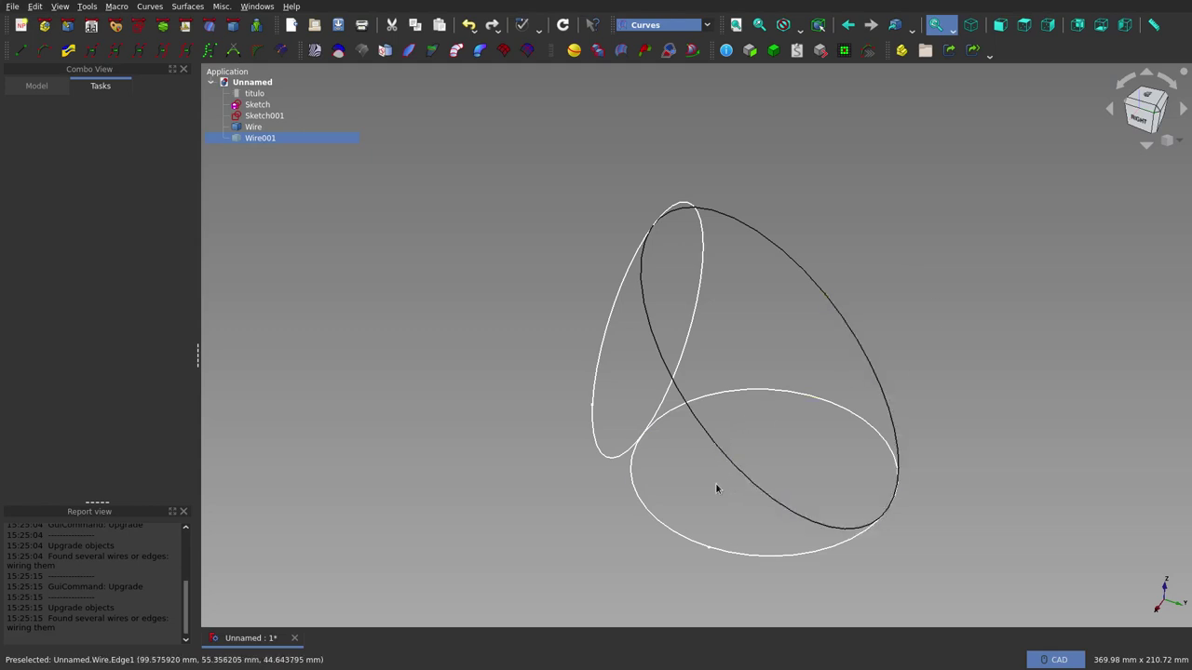
scroll(716, 488, "up", 1)
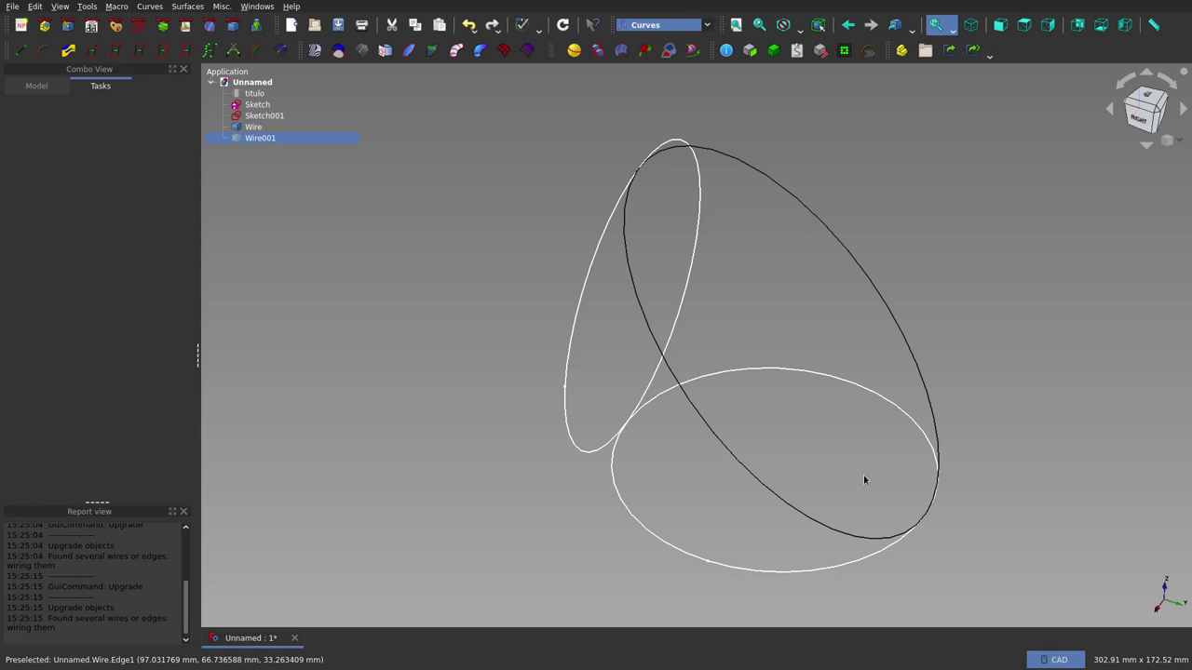
mouse_move(864, 474)
middle_mouse_down()
mouse_move(760, 488)
mouse_move(901, 495)
mouse_move(867, 460)
mouse_move(665, 456)
mouse_move(870, 497)
mouse_move(816, 500)
middle_mouse_up()
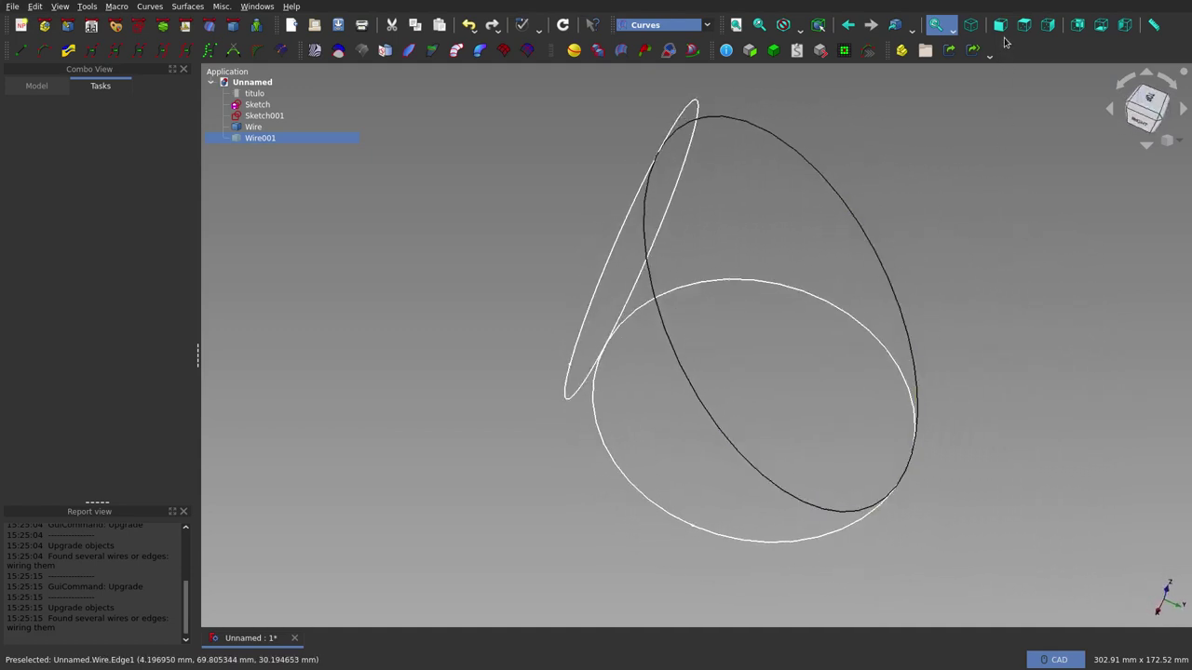
- Compare the curve with the sketches in isometric, front, top and right views
left_click(971, 26)
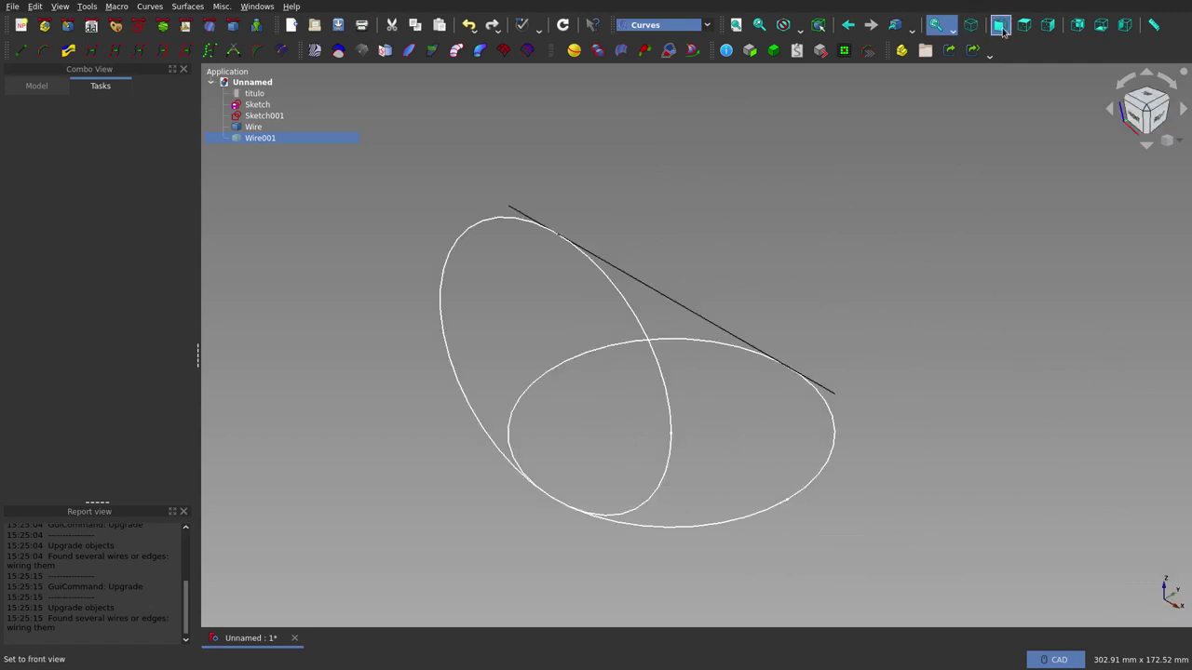
left_click(1000, 26)
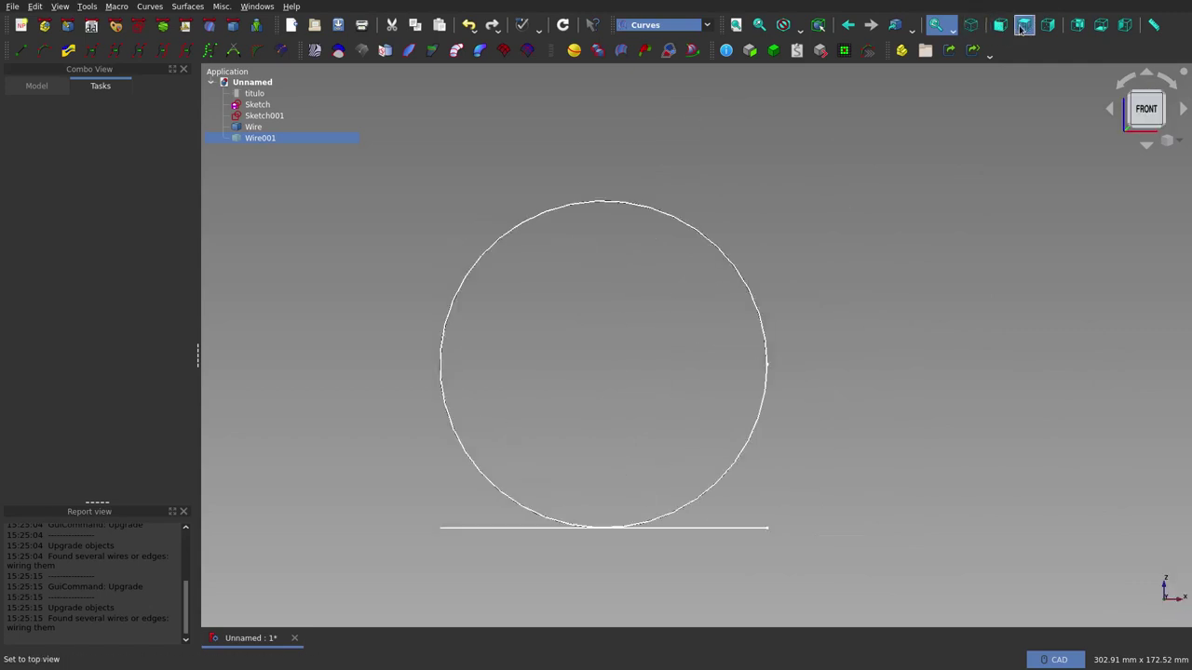
left_click(1022, 26)
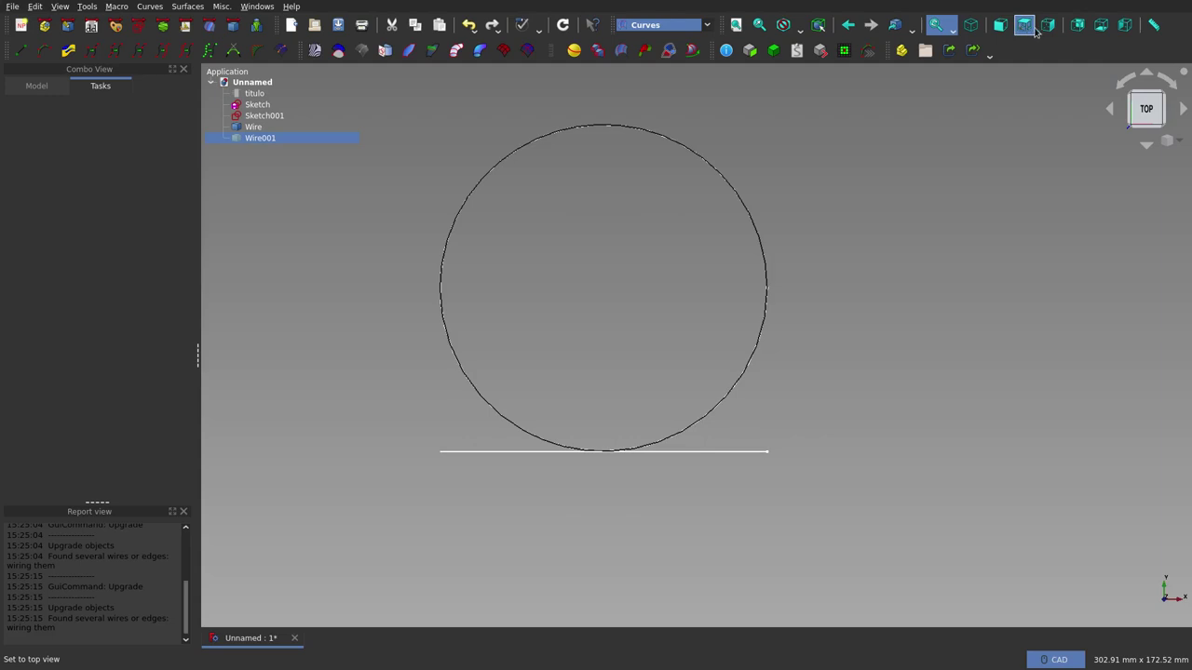
left_click(1047, 25)
- Hide Sketch and Sketch001, then check the lone curve in front and top views
left_click(265, 105)
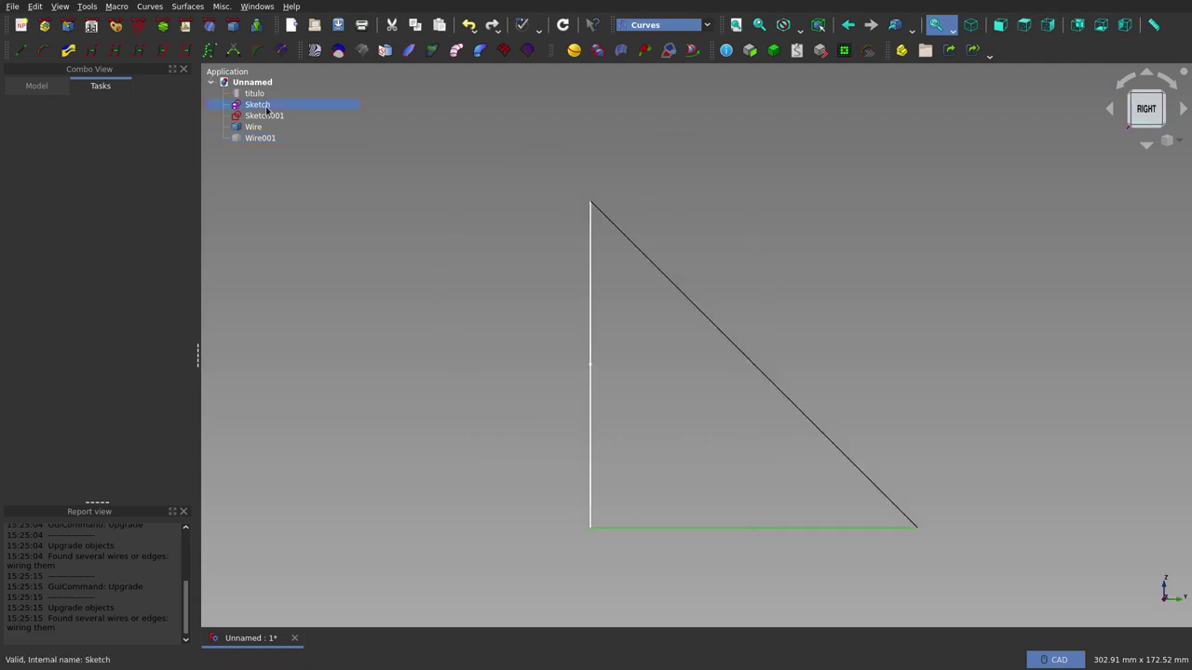
left_click(268, 118, "ctrl")
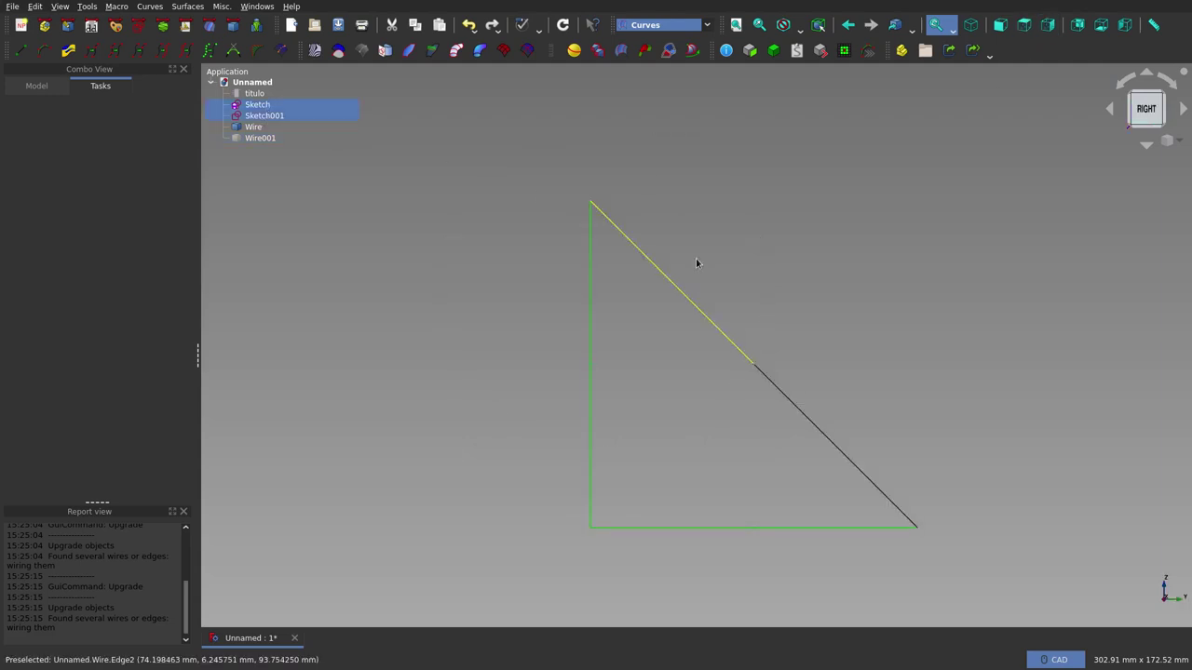
key("space")
left_click(1000, 28)
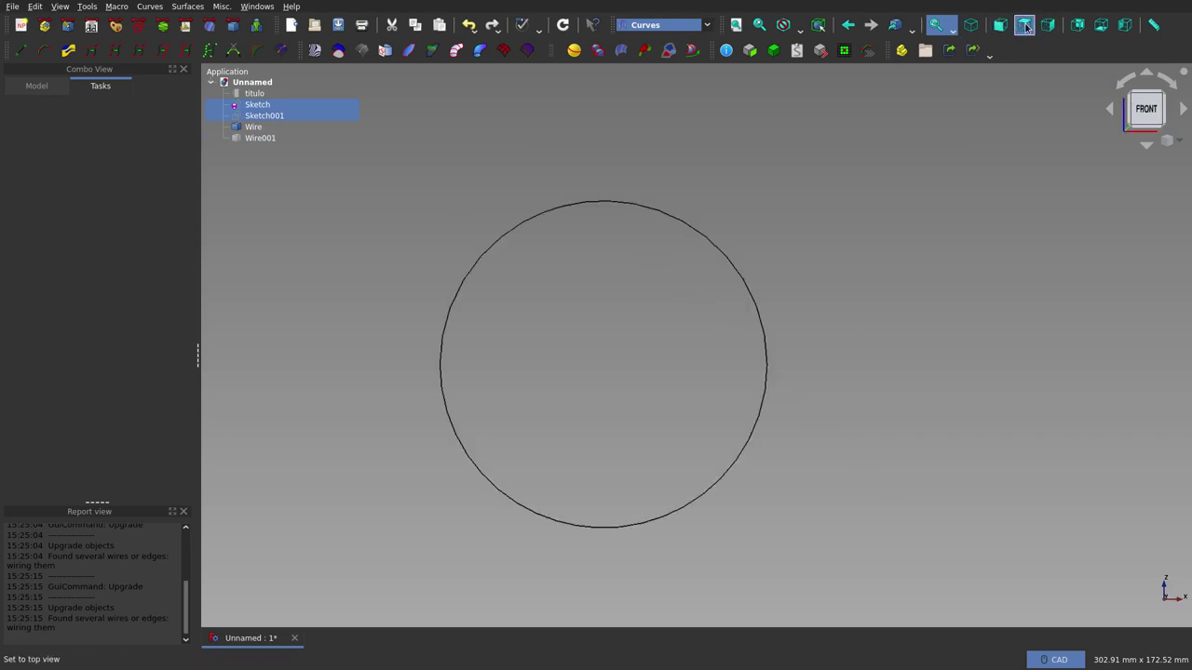
left_click(1024, 26)
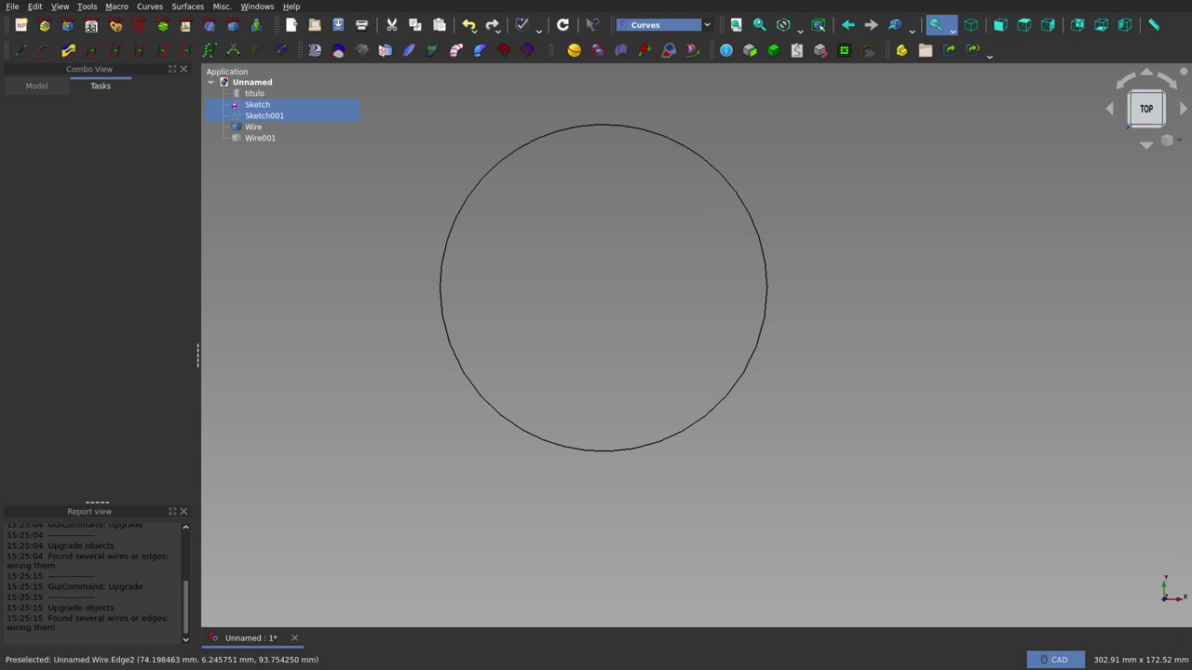
left_click(999, 28)
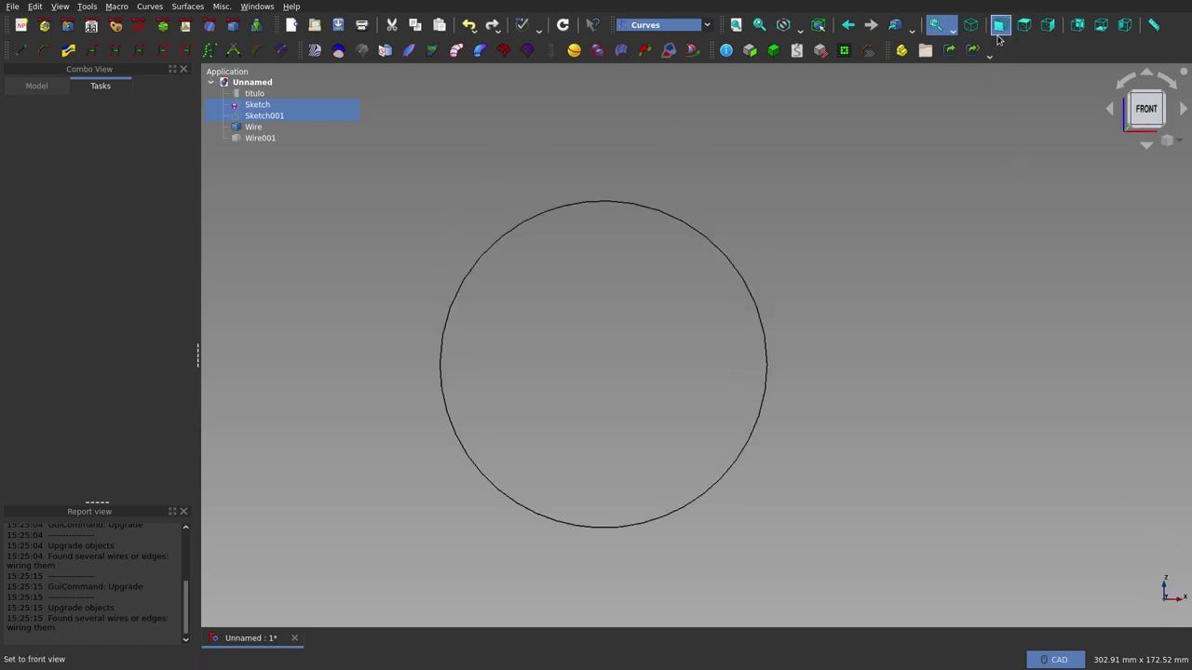